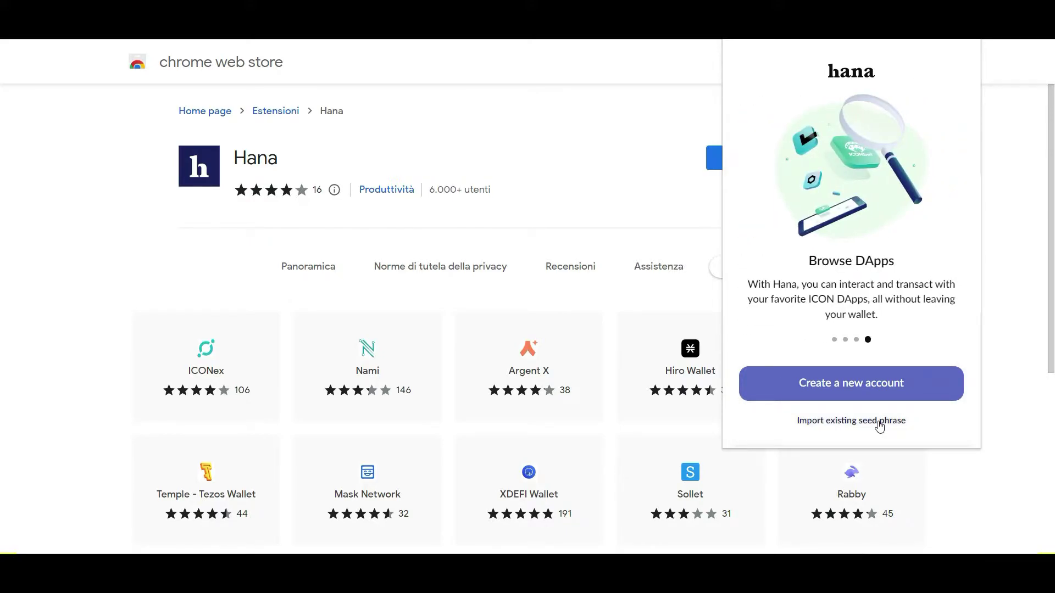
Step: Start creating a new account and review the chains available to connect, keeping only ICON enabled
left_click(861, 385)
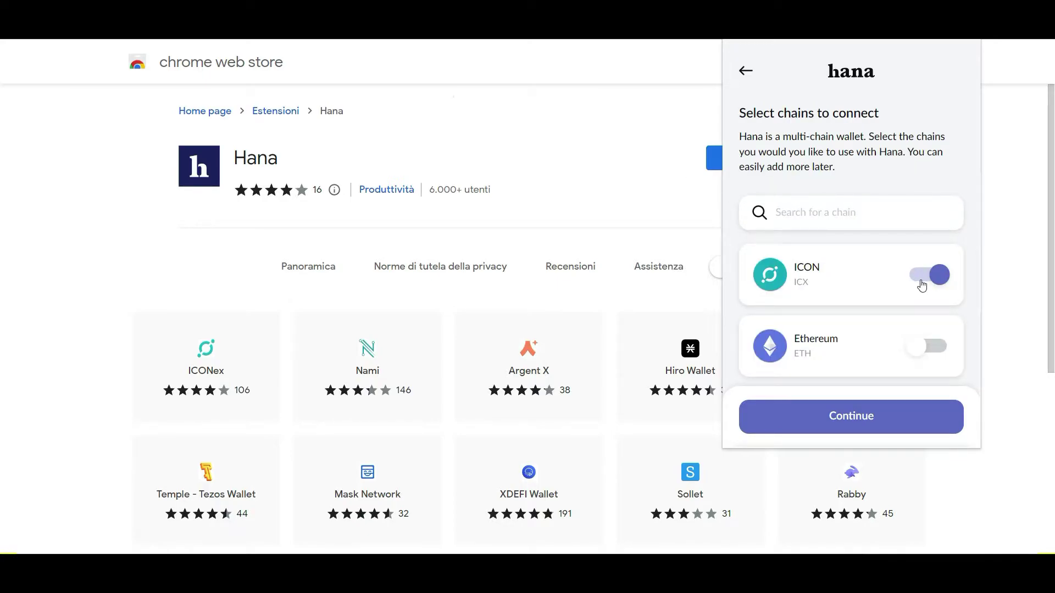
scroll(916, 284, "down", 2)
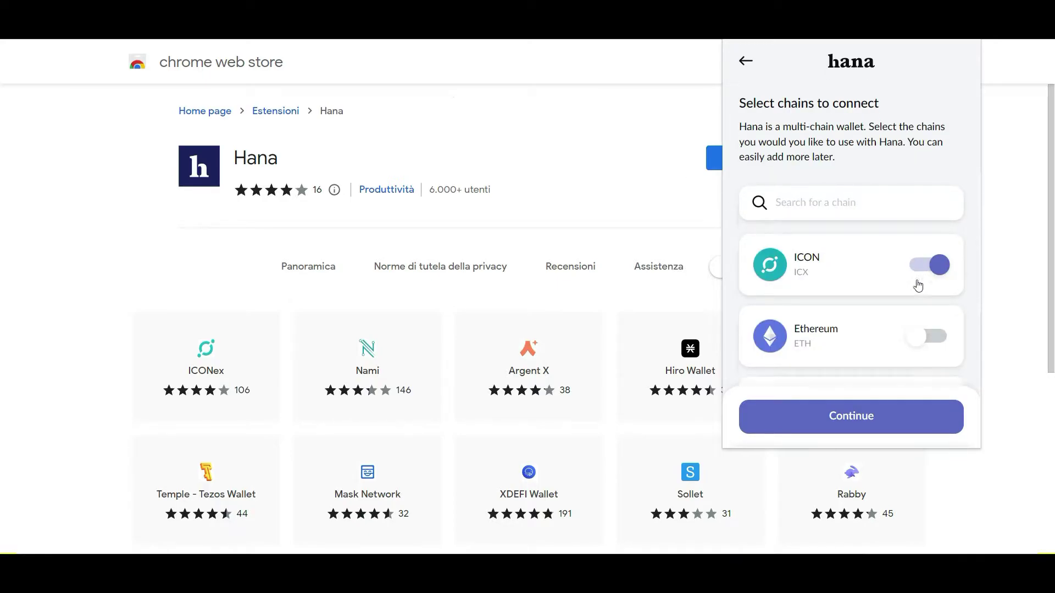
scroll(916, 284, "up", 2)
scroll(919, 284, "down", 8)
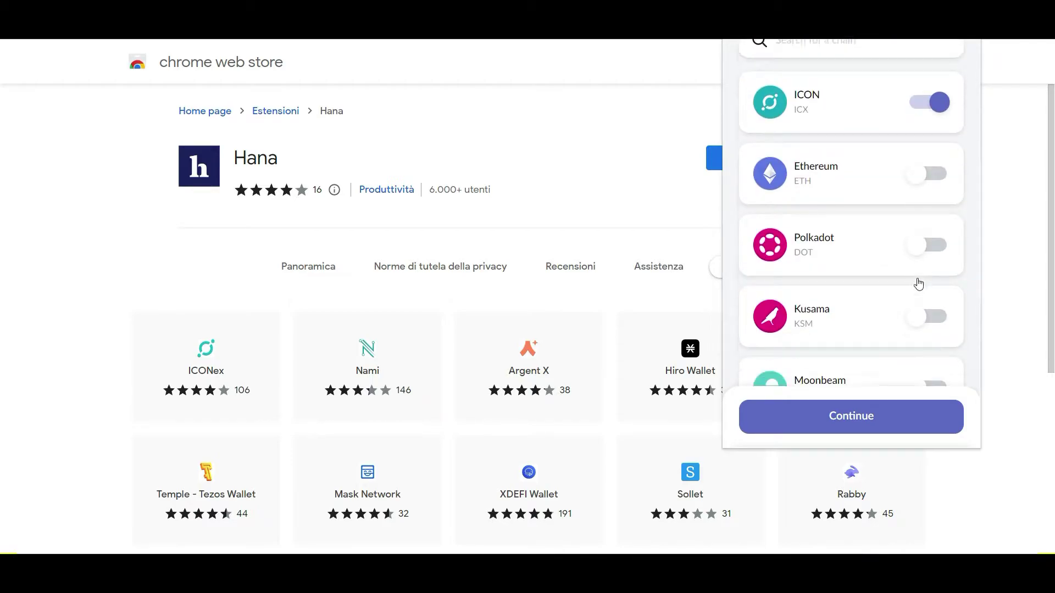
scroll(921, 278, "up", 8)
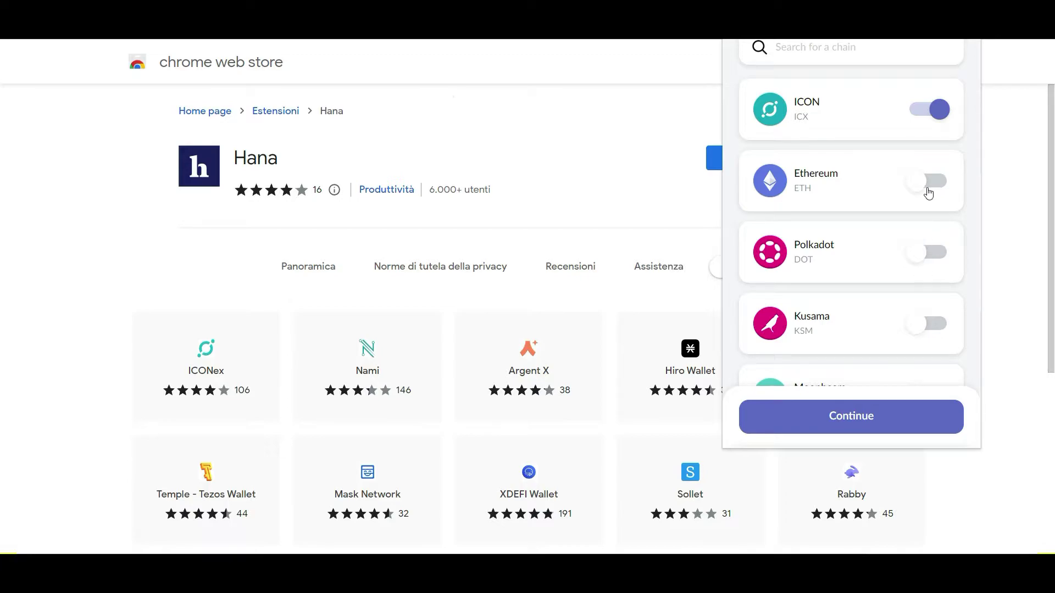
scroll(923, 212, "down", 1)
scroll(923, 211, "down", 3)
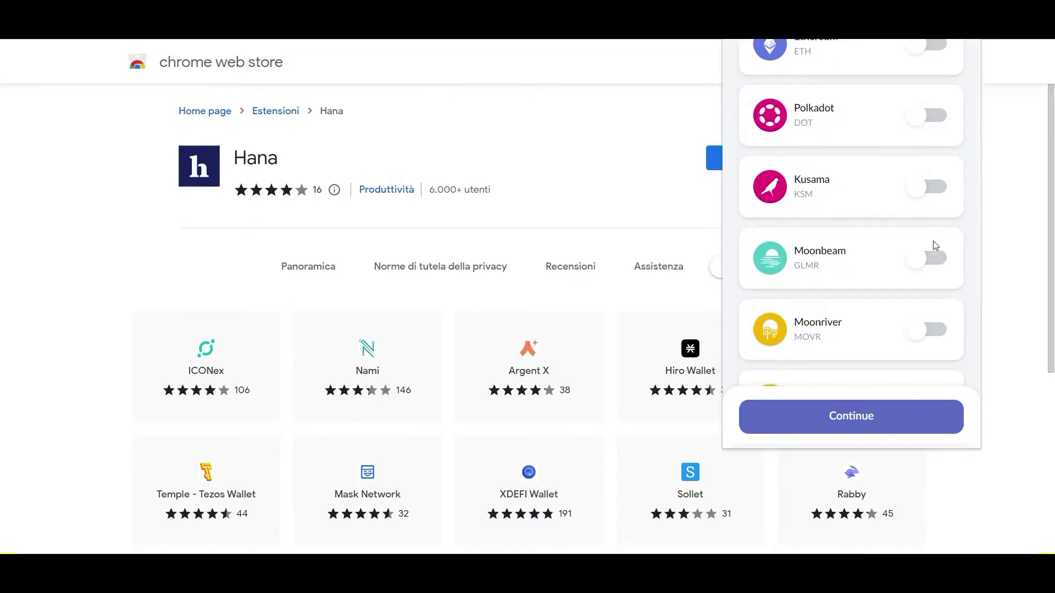
scroll(935, 245, "down", 2)
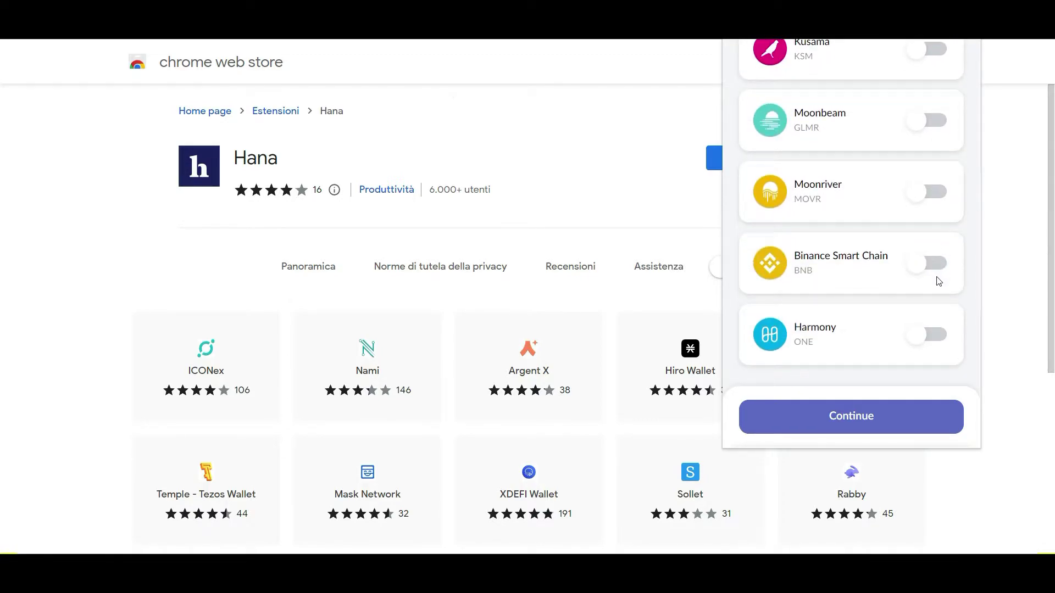
scroll(938, 281, "up", 6)
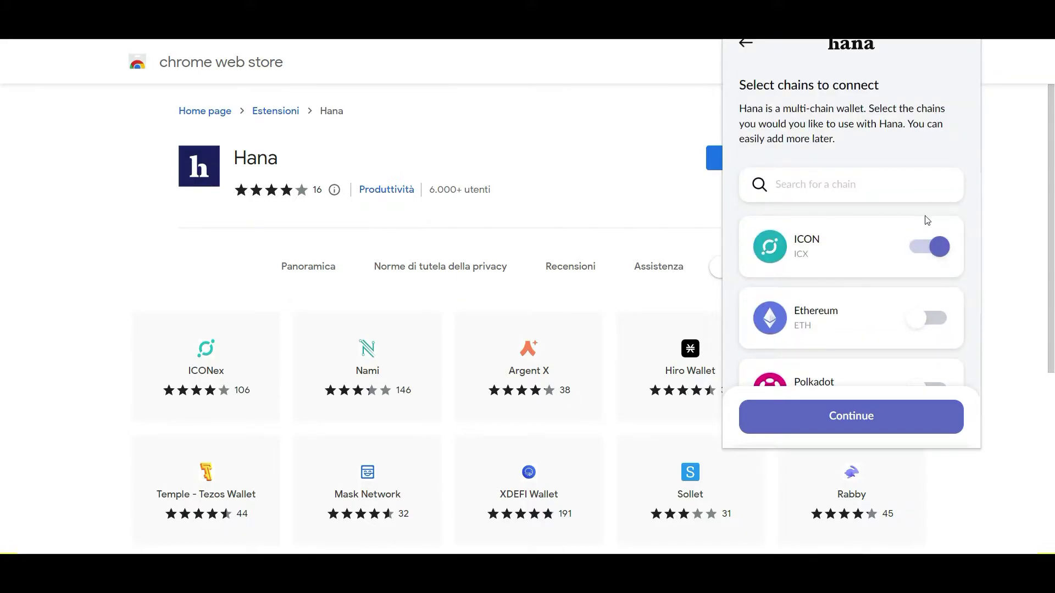
scroll(928, 299, "down", 1)
left_click(928, 249)
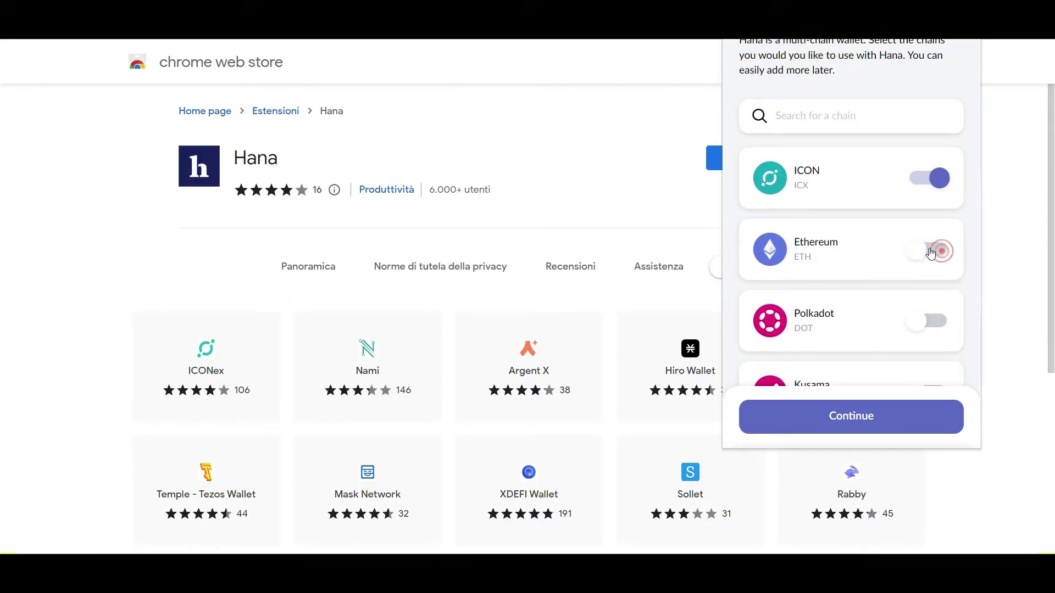
scroll(910, 241, "down", 1)
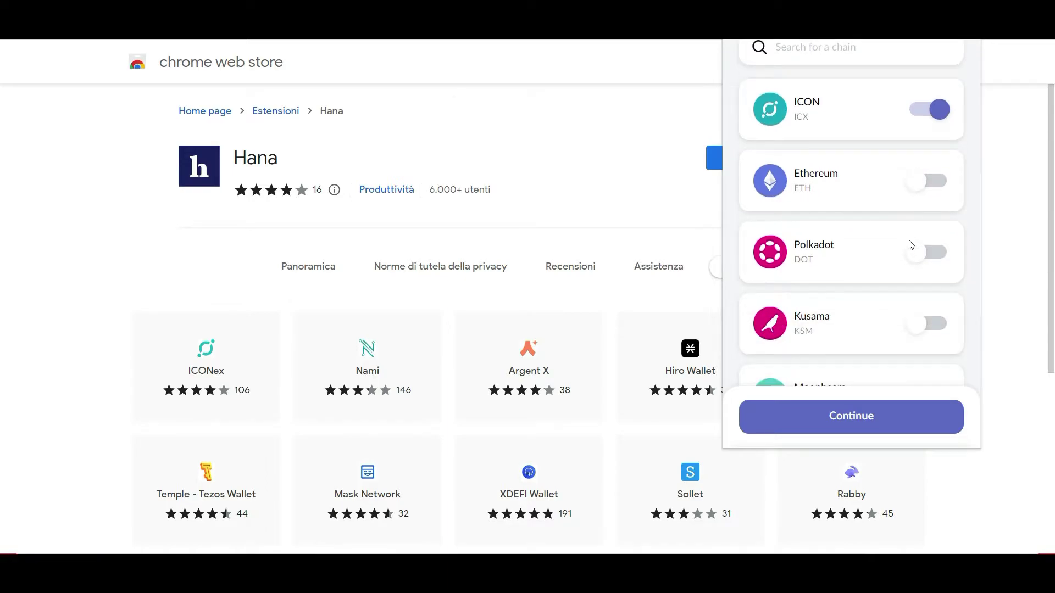
scroll(913, 242, "up", 3)
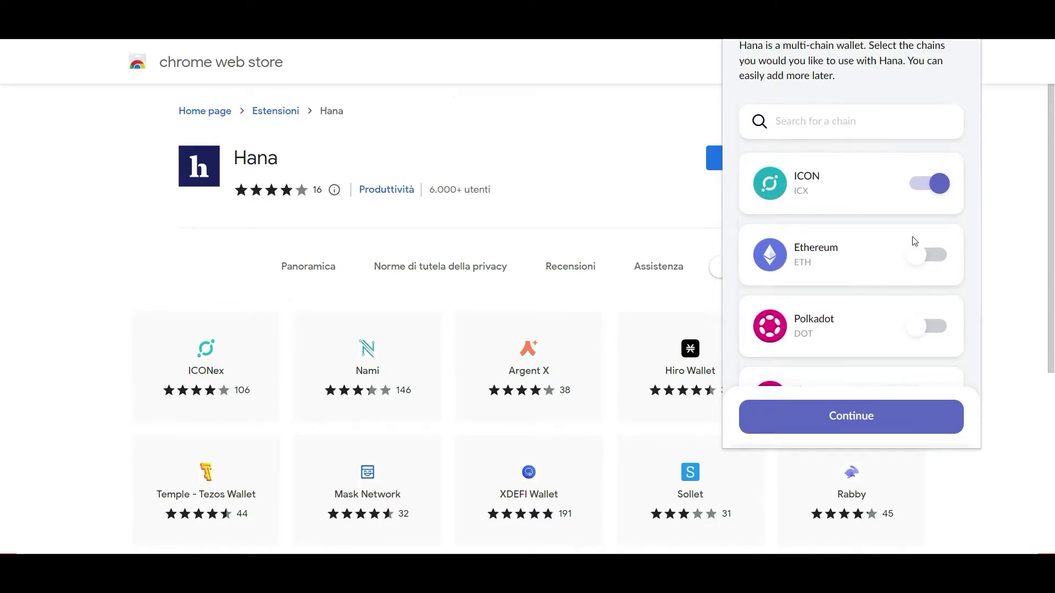
Step: Confirm the chain selection and accept the disclaimer to finish setting up the wallet
left_click(871, 415)
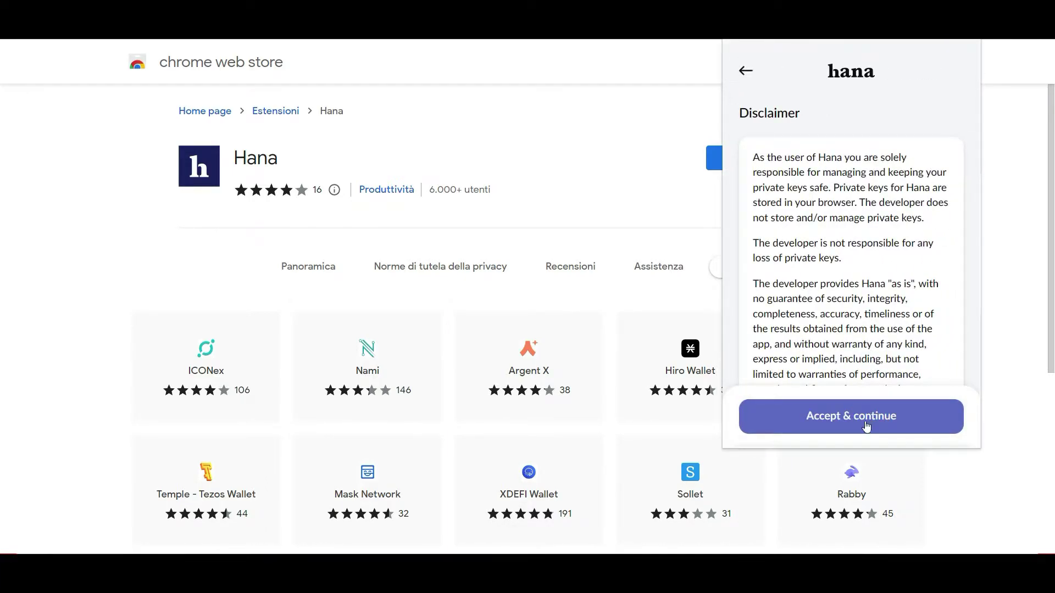
left_click(868, 421)
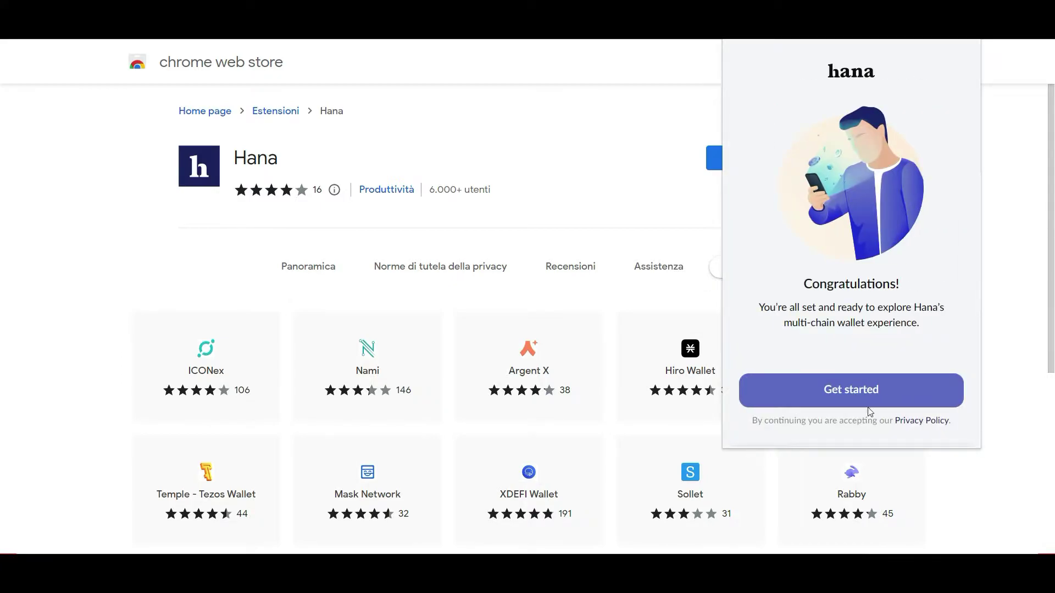
left_click(865, 391)
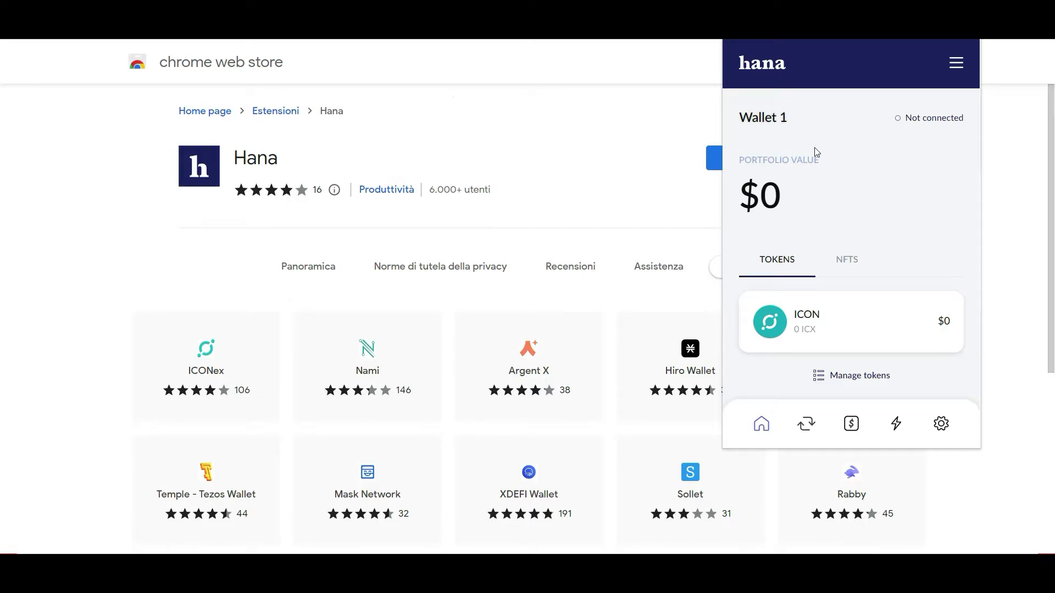
Step: View the ICON address of Wallet 1, close it, and look at the list of wallets
left_click(748, 125)
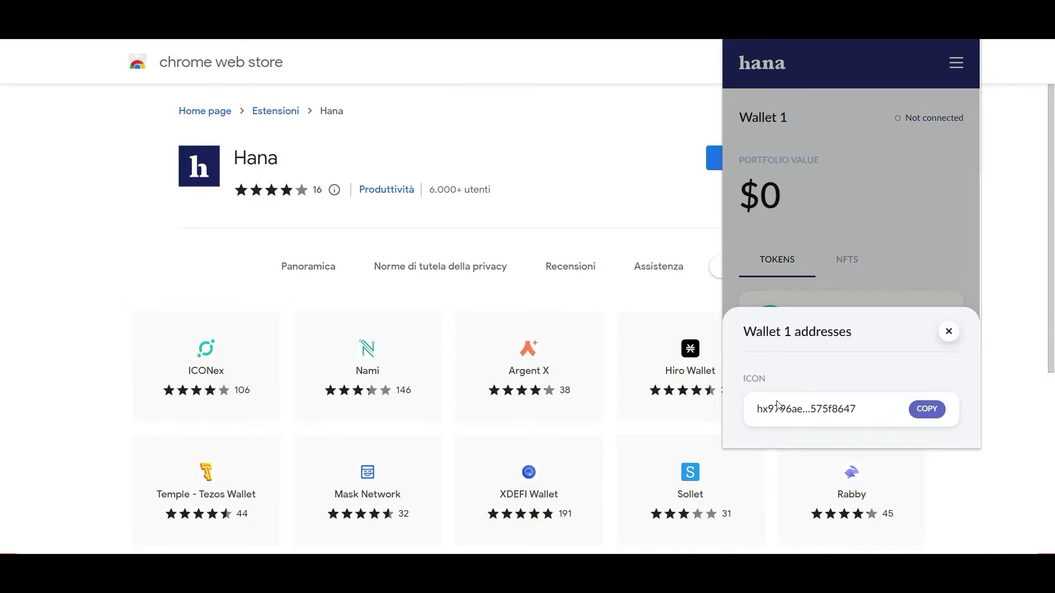
left_click(883, 208)
left_click(956, 62)
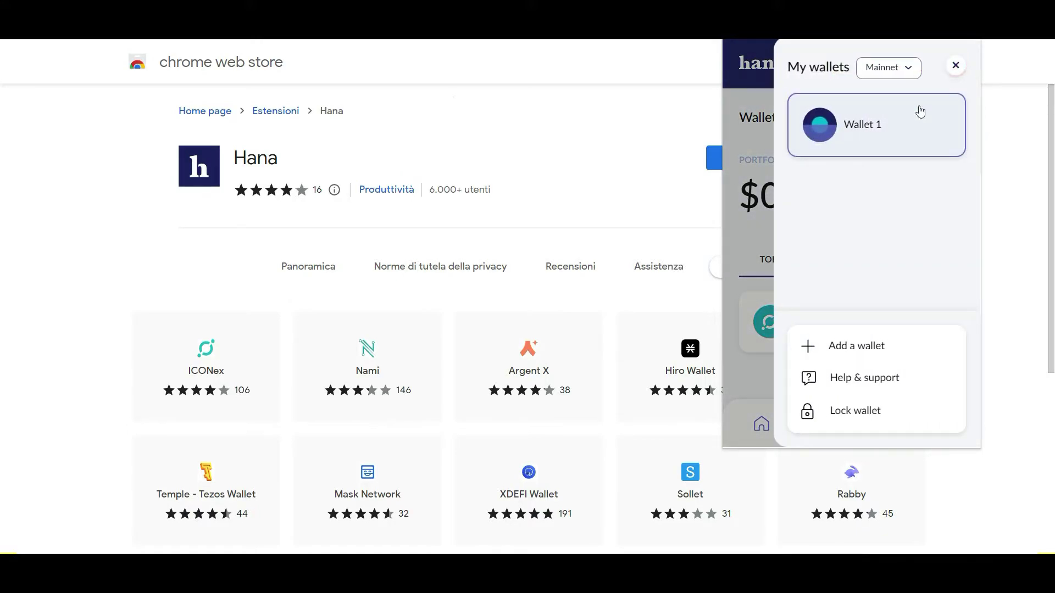
left_click(913, 133)
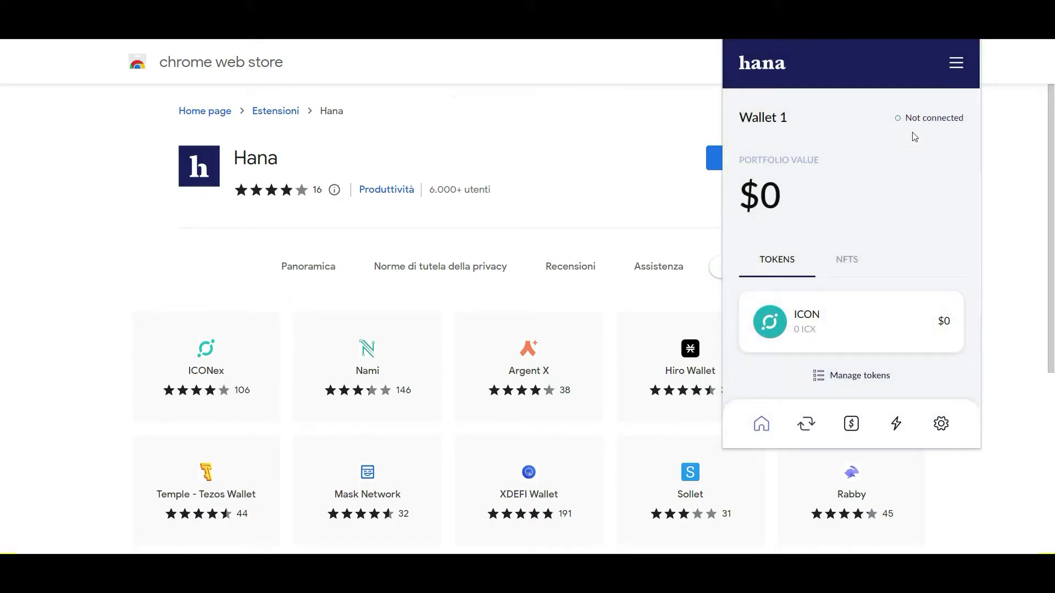
Step: View the wallet menu options and the Help & Support page, returning to the wallet overview
left_click(956, 63)
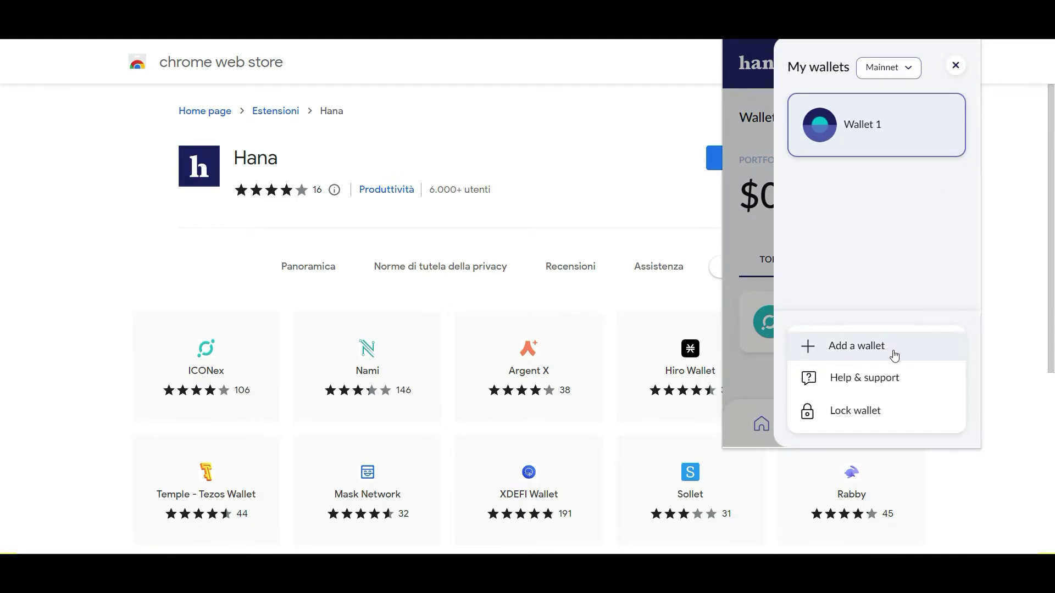
left_click(882, 386)
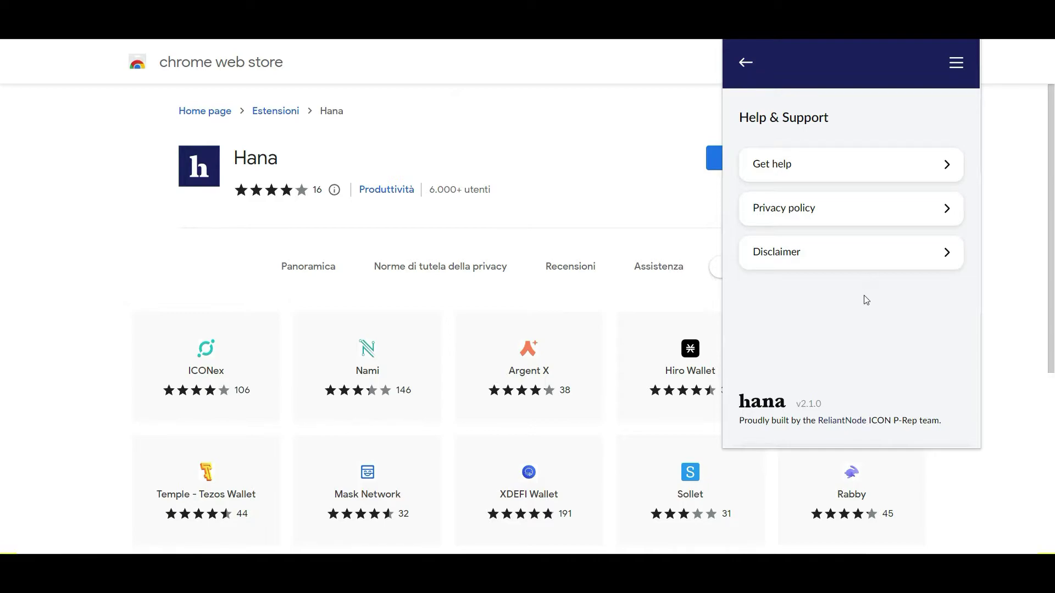
left_click(746, 64)
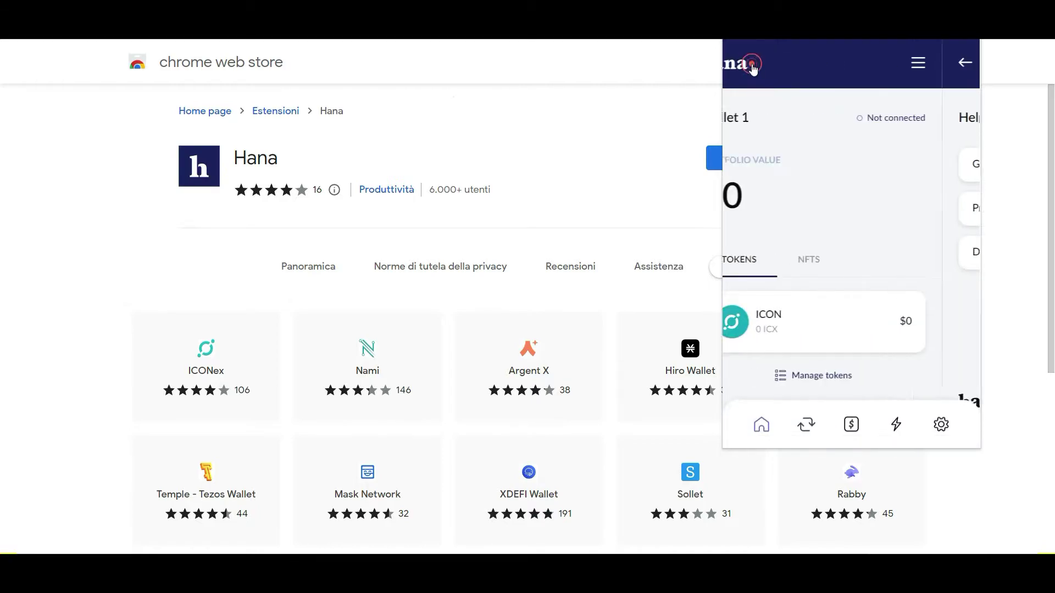
left_click(956, 63)
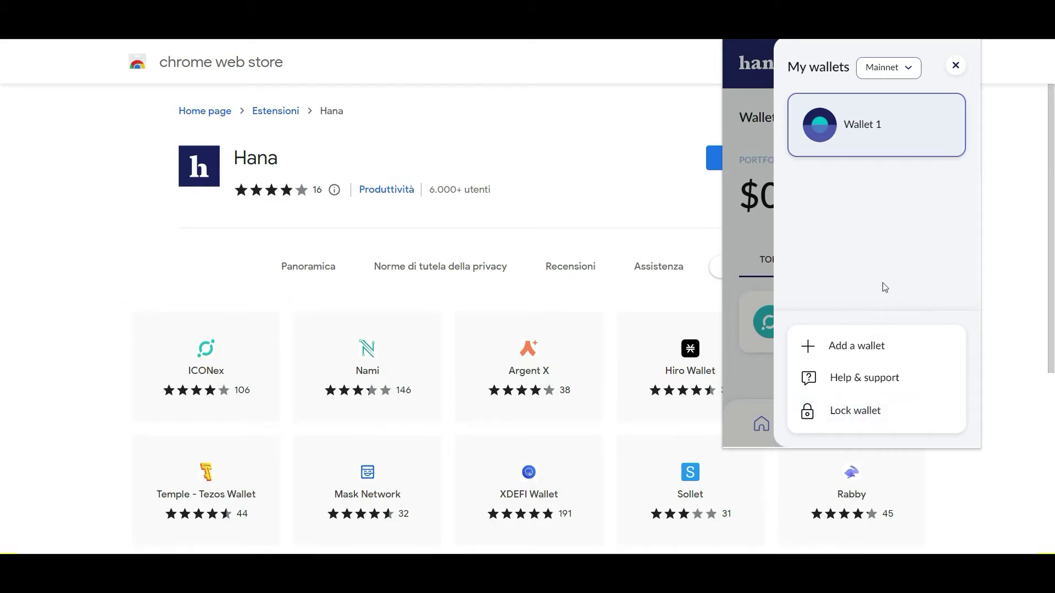
key("Escape")
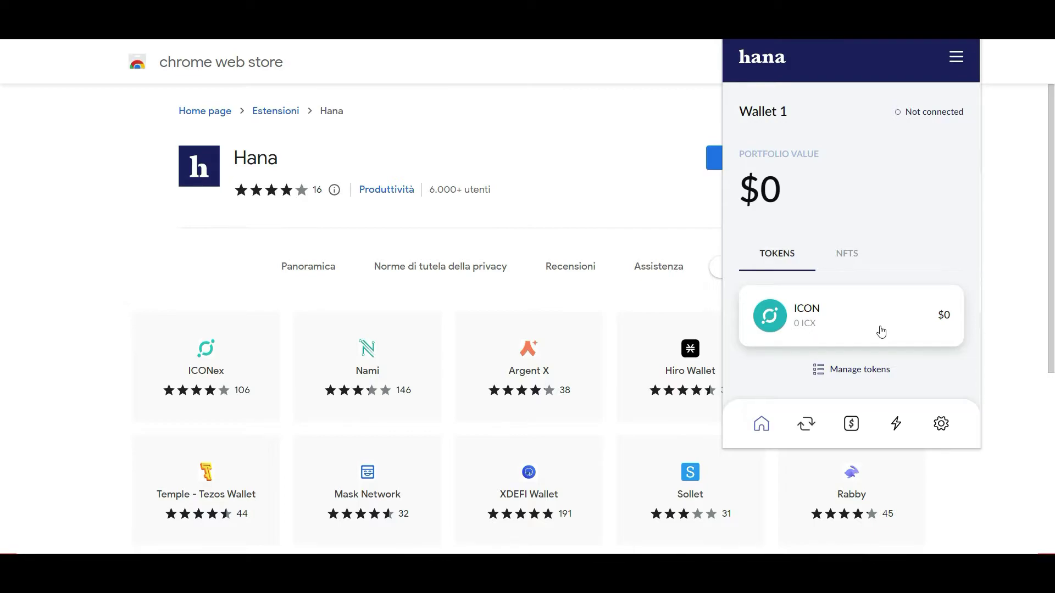
Step: Examine the list of manageable tokens and the form for adding a custom ICON token, returning to the wallet overview
left_click(869, 377)
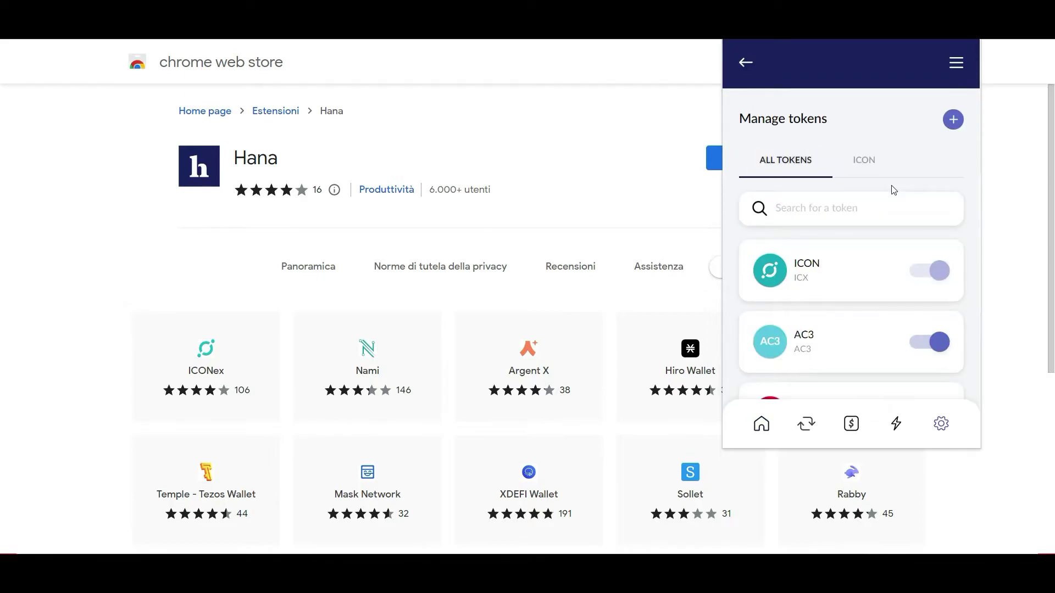
scroll(902, 170, "down", 2)
scroll(913, 167, "up", 2)
scroll(901, 242, "down", 5)
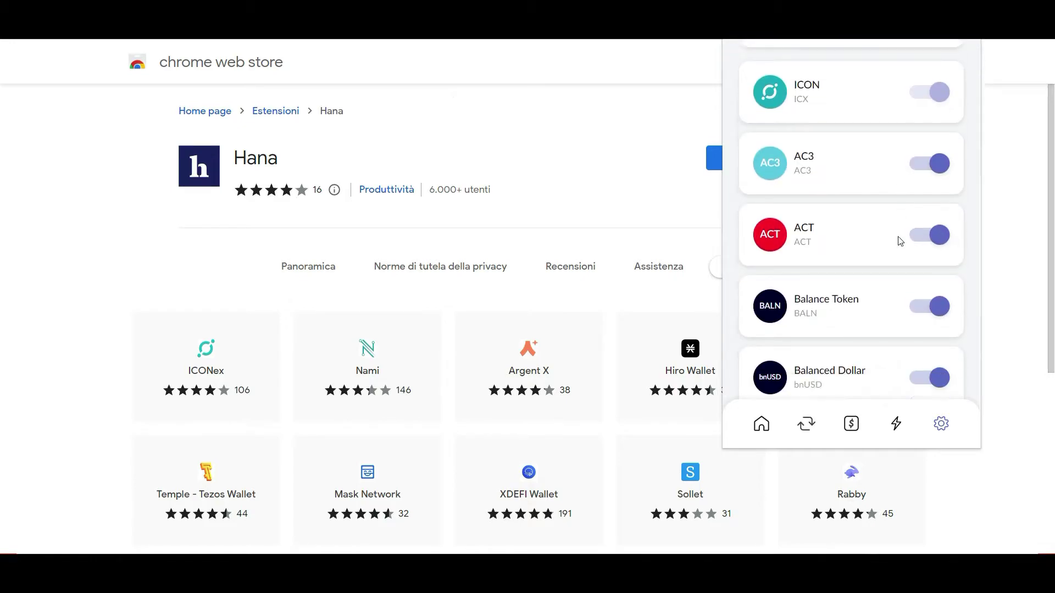
scroll(903, 243, "up", 5)
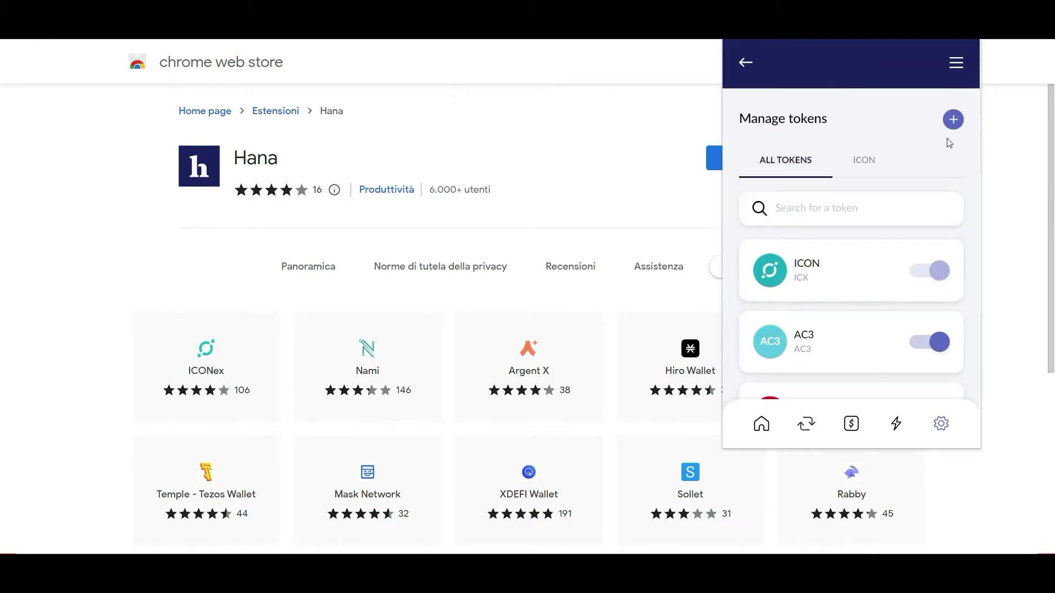
left_click(954, 121)
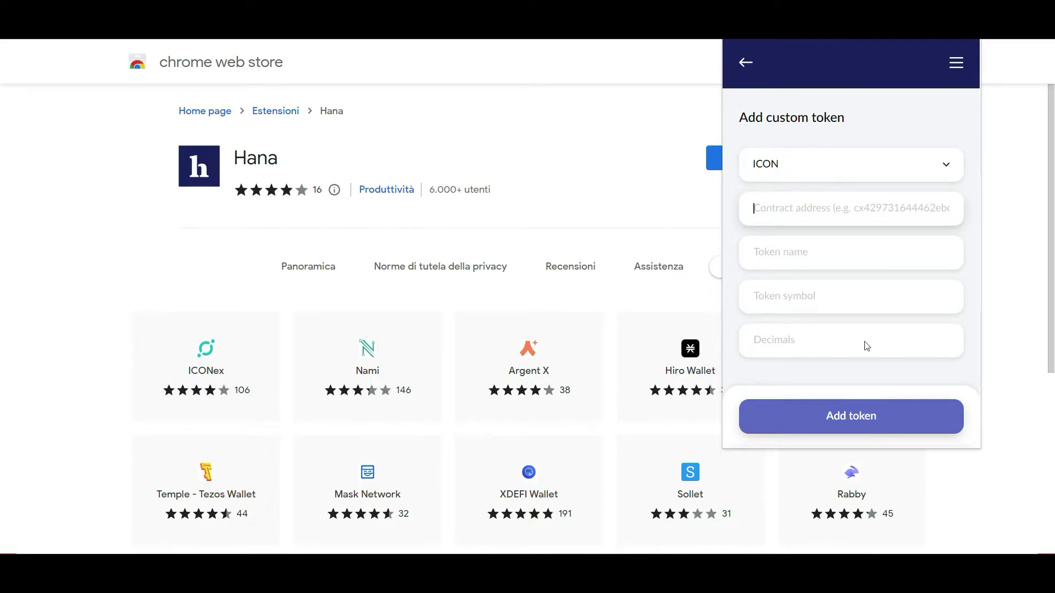
left_click(746, 64)
left_click(747, 65)
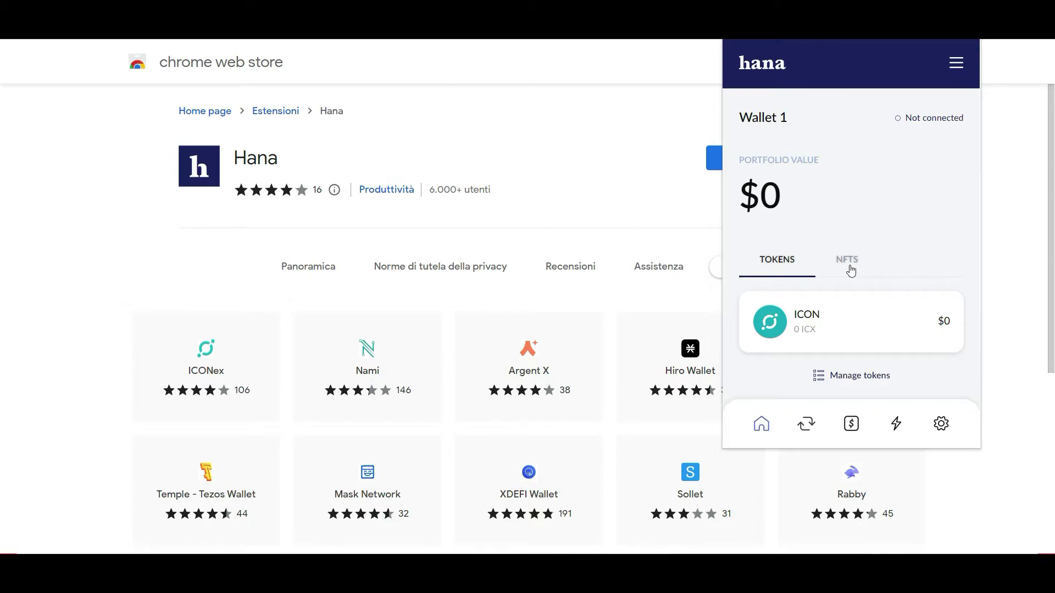
Step: View the Trade options and the token selection for sending, without starting a transfer
scroll(850, 272, "down", 1)
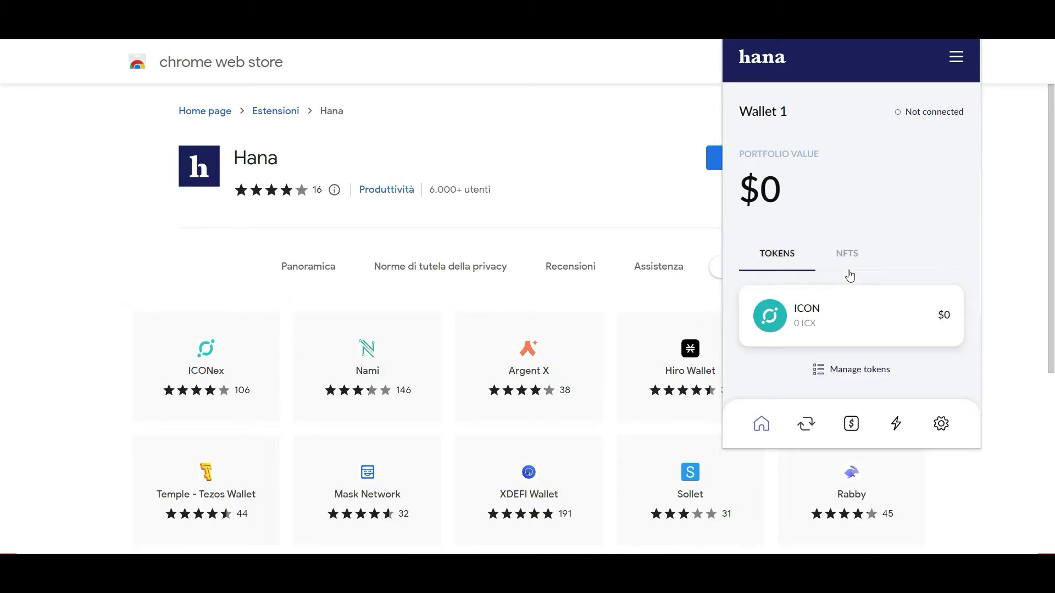
left_click(764, 428)
left_click(808, 429)
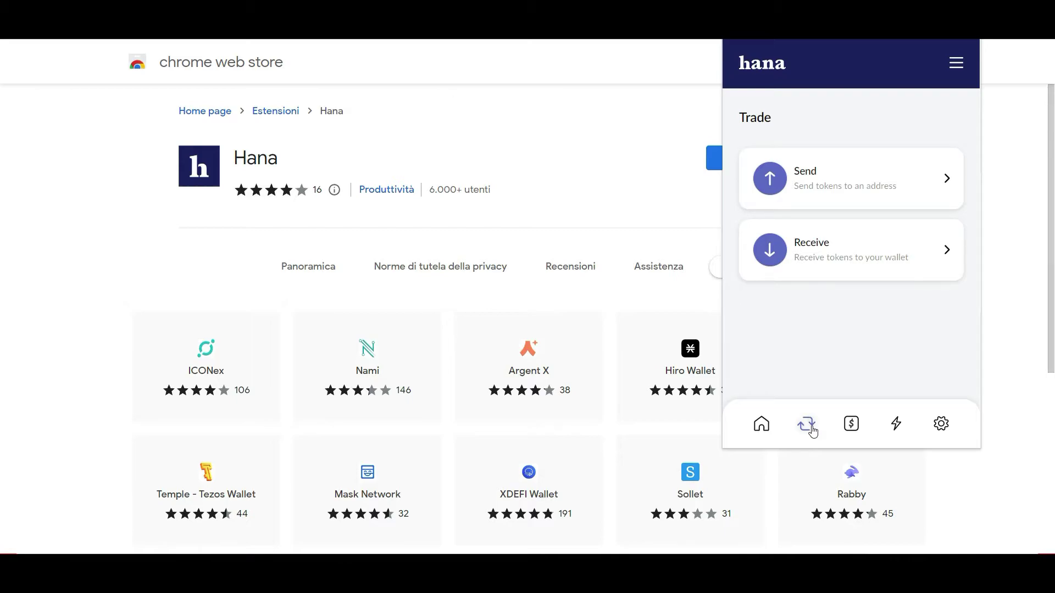
left_click(868, 166)
left_click(873, 169)
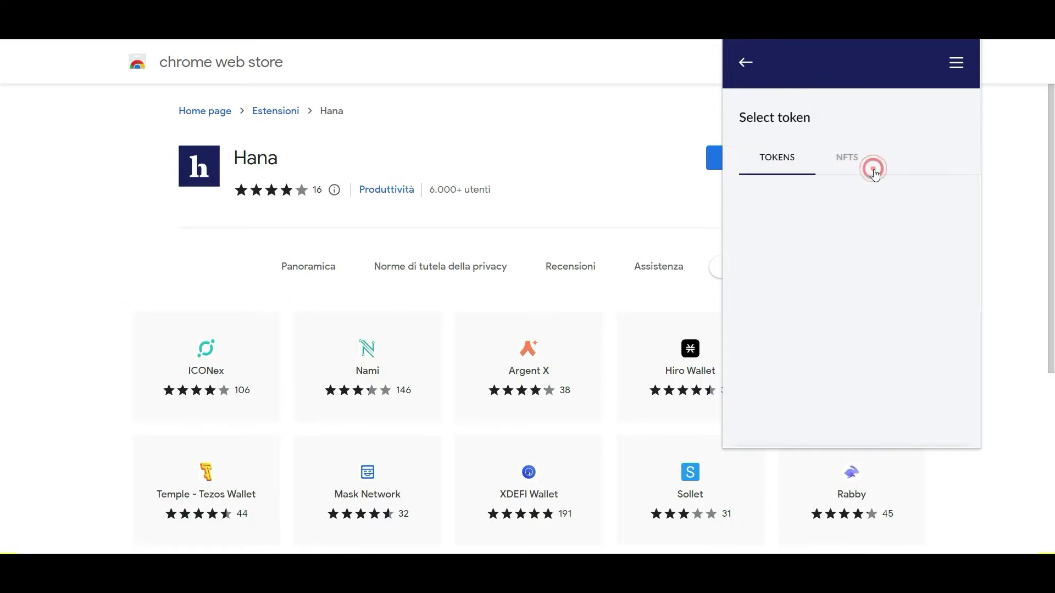
left_click(747, 65)
left_click(829, 258)
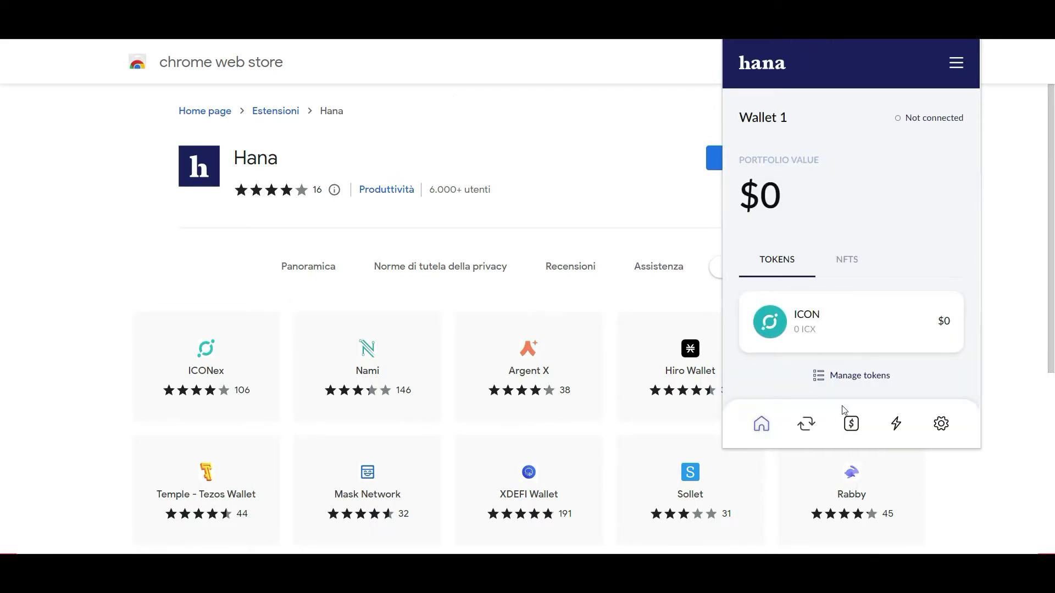
Step: Open ICON staking among the Earn options and browse the list of P-Reps available for voting
left_click(853, 429)
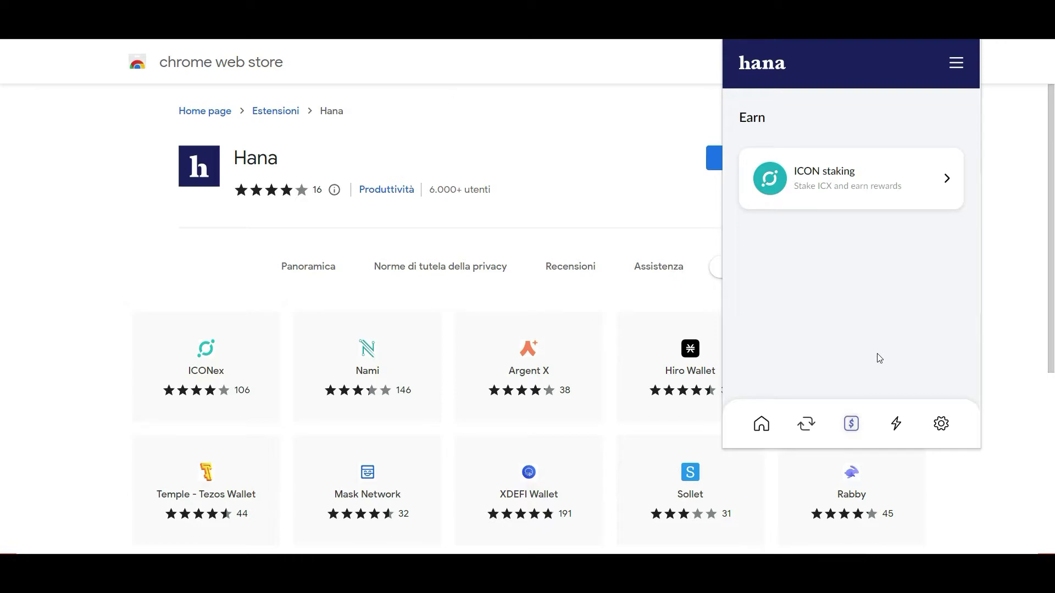
left_click(862, 188)
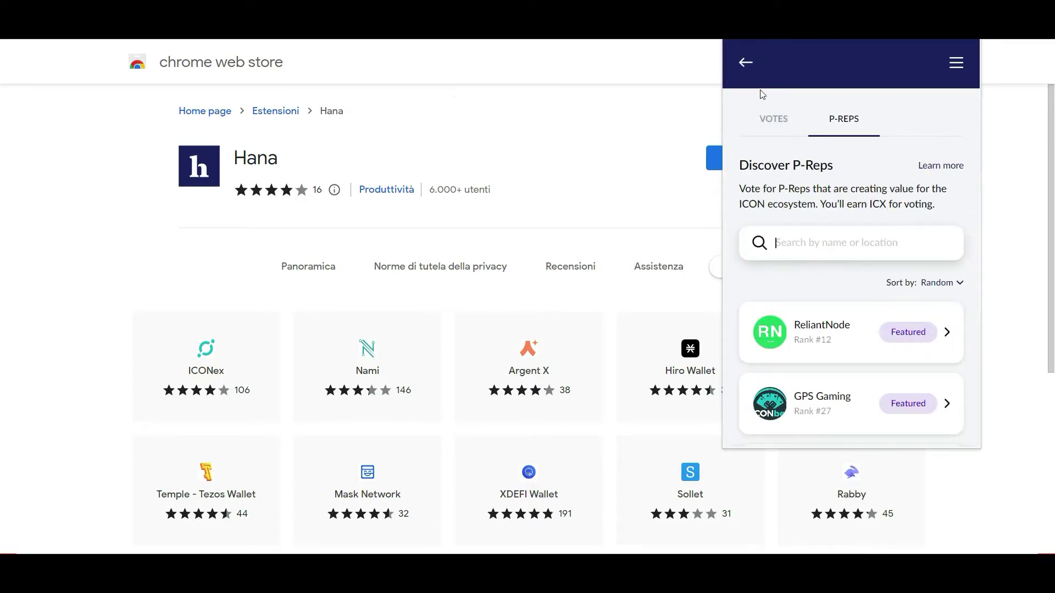
left_click(746, 66)
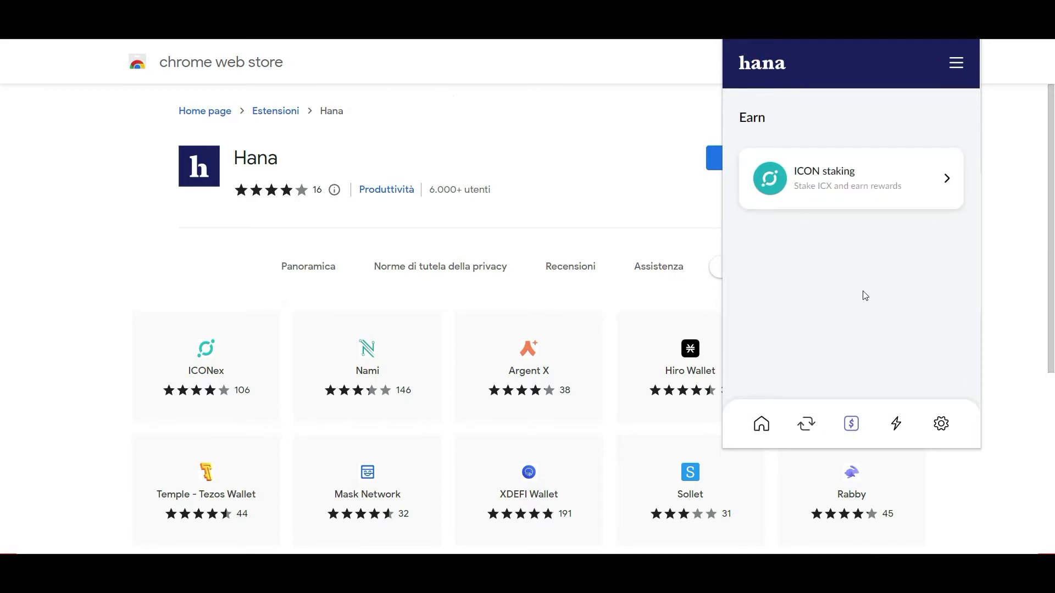
left_click(871, 184)
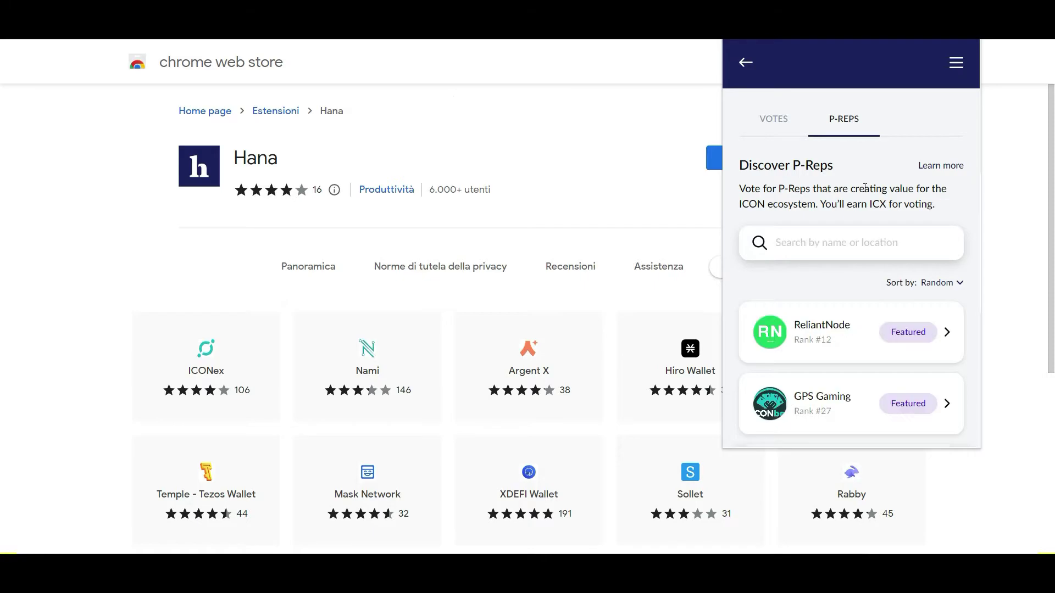
scroll(884, 170, "down", 3)
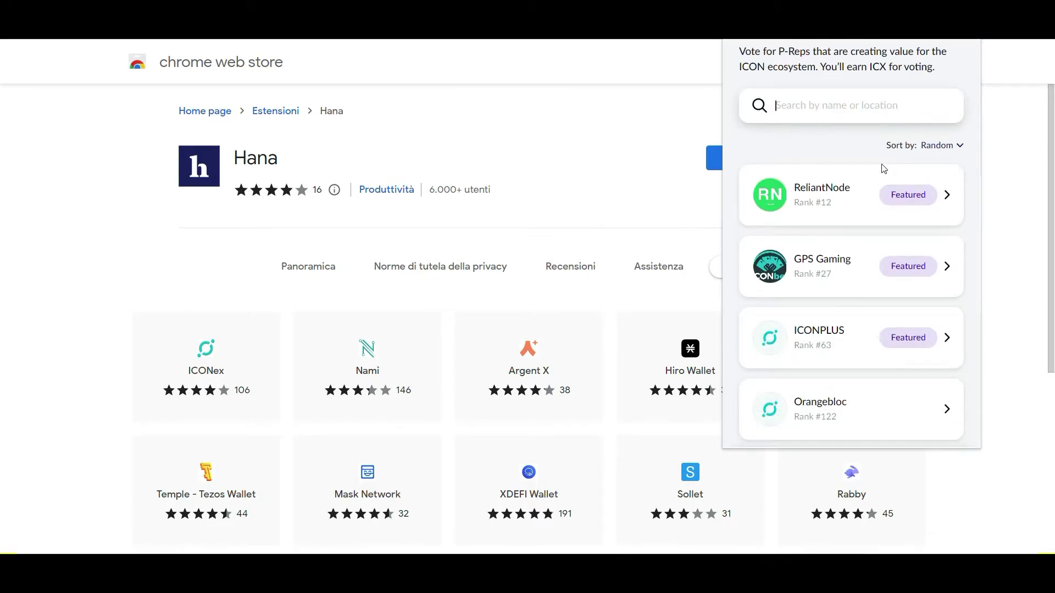
Step: Finish browsing the P-Reps list, leave staking and view the wallet's transaction history
scroll(884, 173, "up", 3)
scroll(891, 236, "down", 5)
scroll(891, 236, "up", 5)
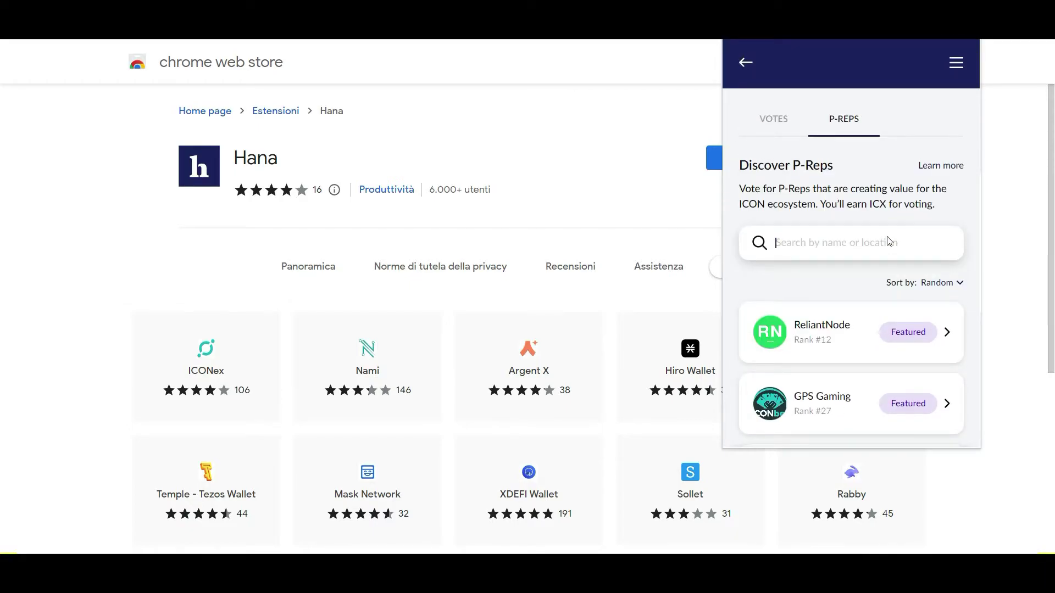
left_click(746, 65)
left_click(896, 425)
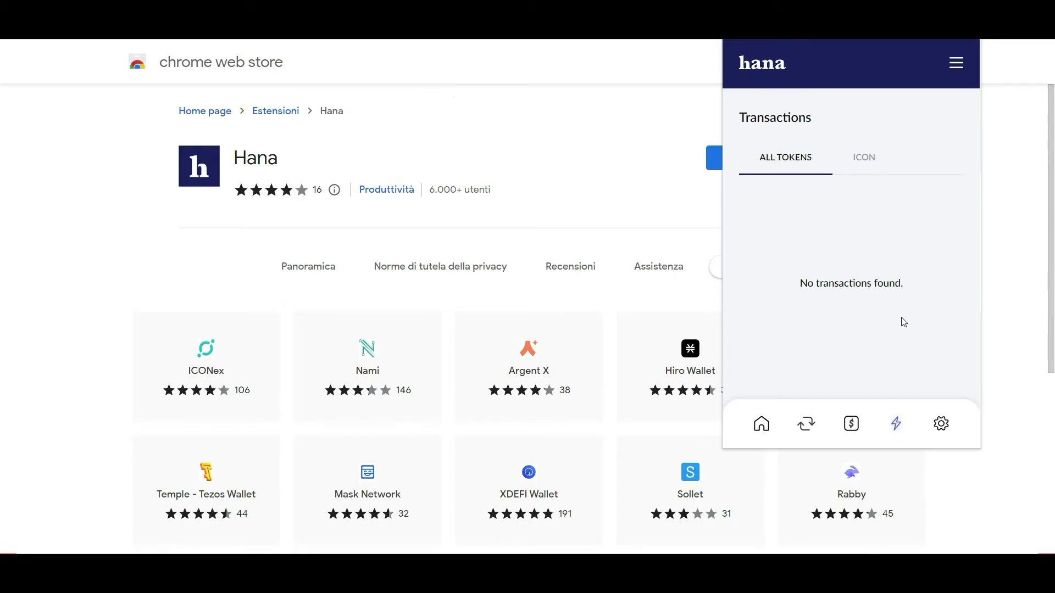
Step: Open the wallet settings and look through the available options from Manage wallet to Reset Hana
left_click(941, 423)
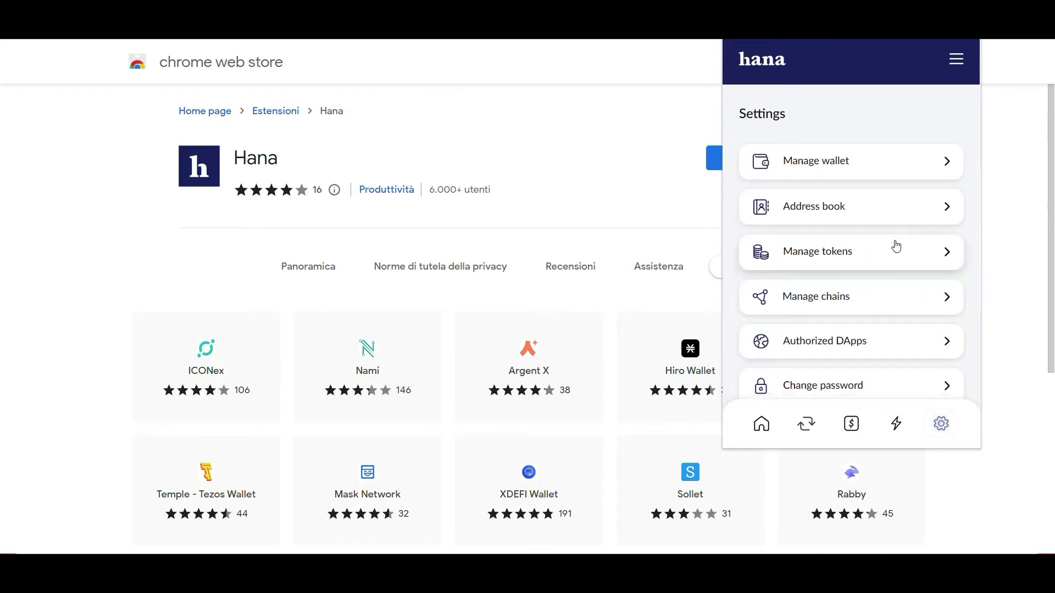
scroll(894, 245, "down", 3)
scroll(895, 246, "up", 3)
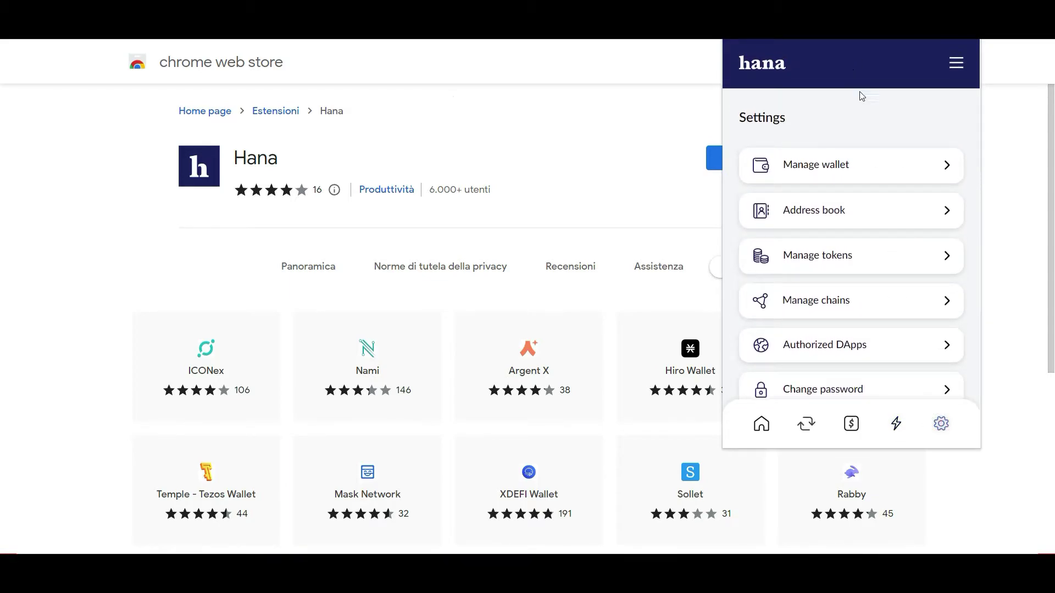
scroll(881, 135, "down", 3)
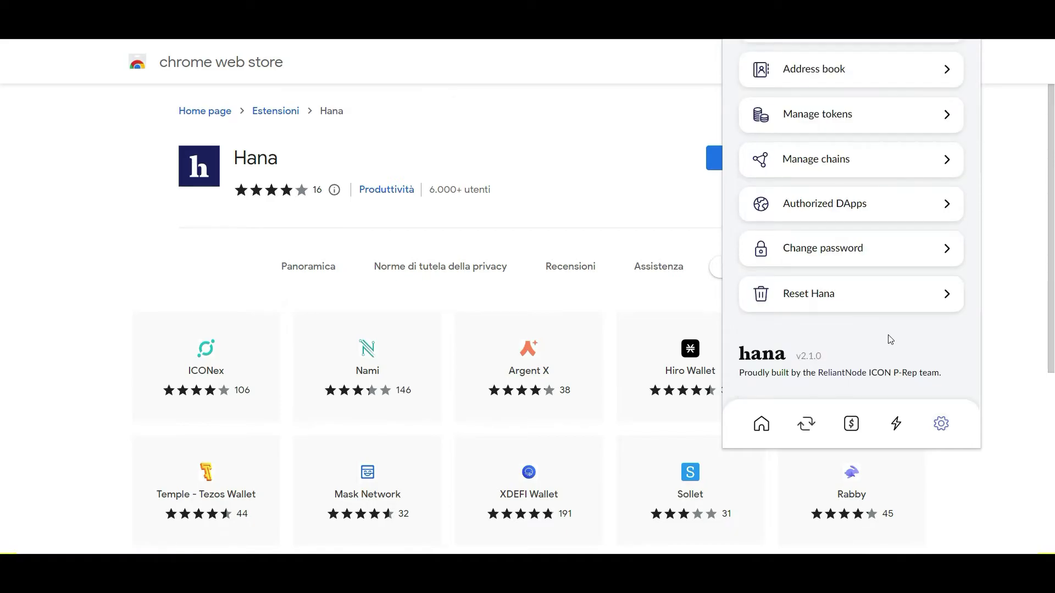
scroll(883, 321, "up", 3)
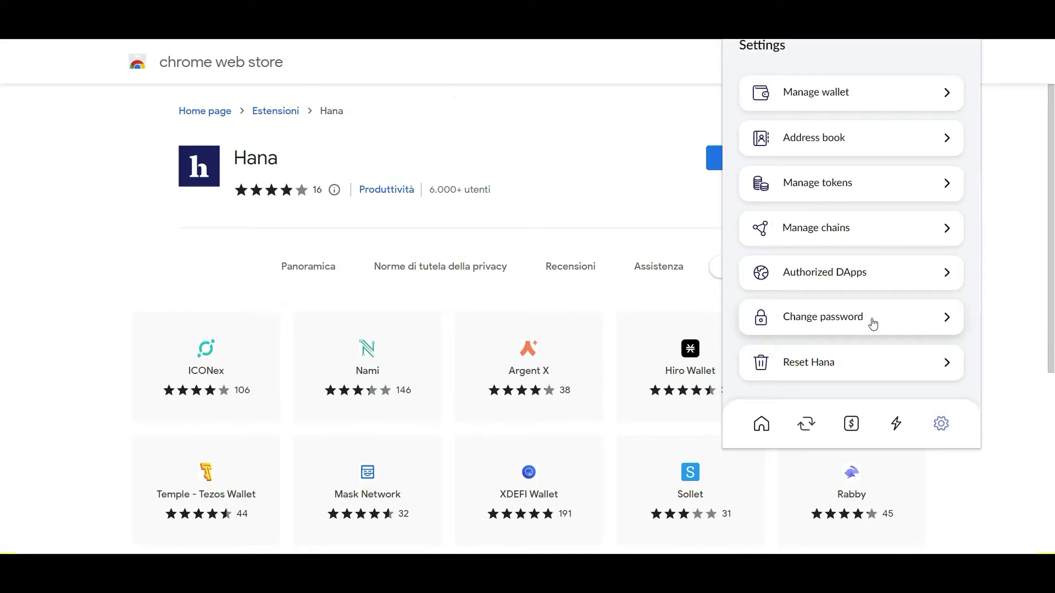
Step: View the Authorized DApps page and the list of connected chains, returning to the settings
left_click(878, 274)
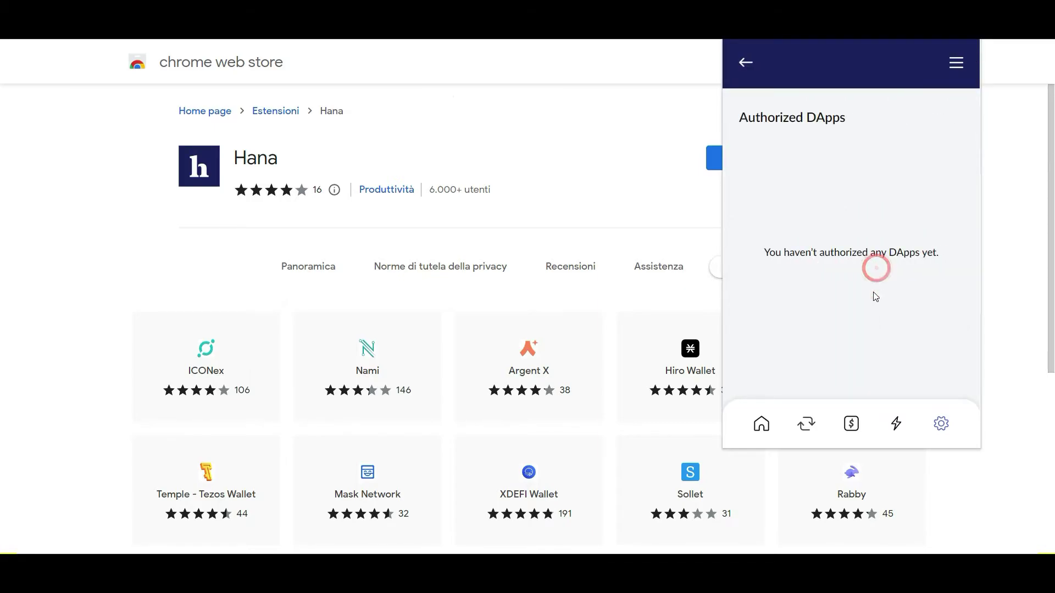
left_click(745, 64)
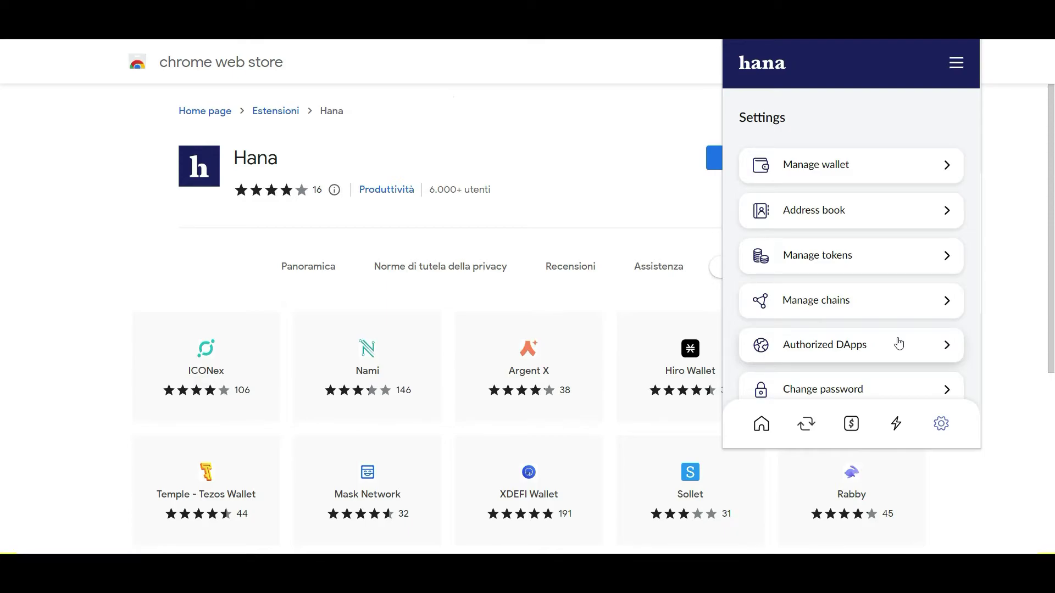
left_click(889, 300)
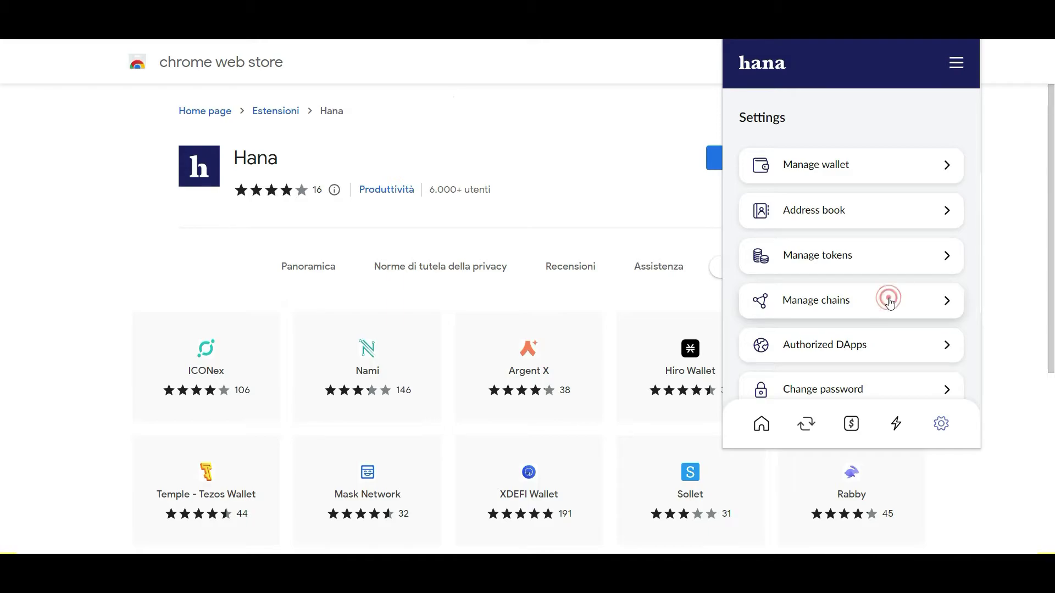
scroll(897, 212, "down", 5)
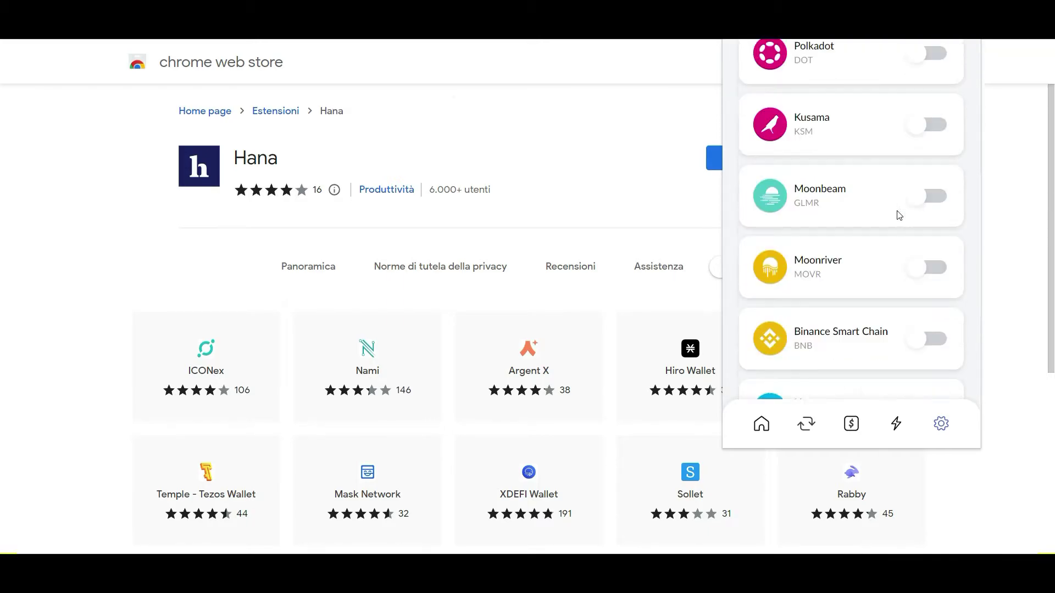
scroll(899, 214, "up", 5)
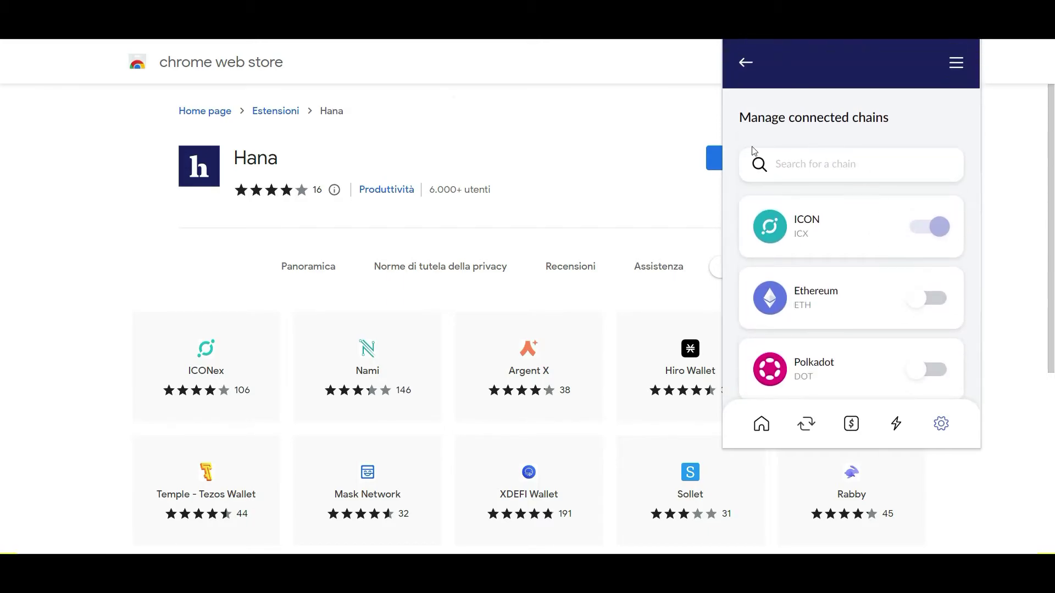
left_click(747, 65)
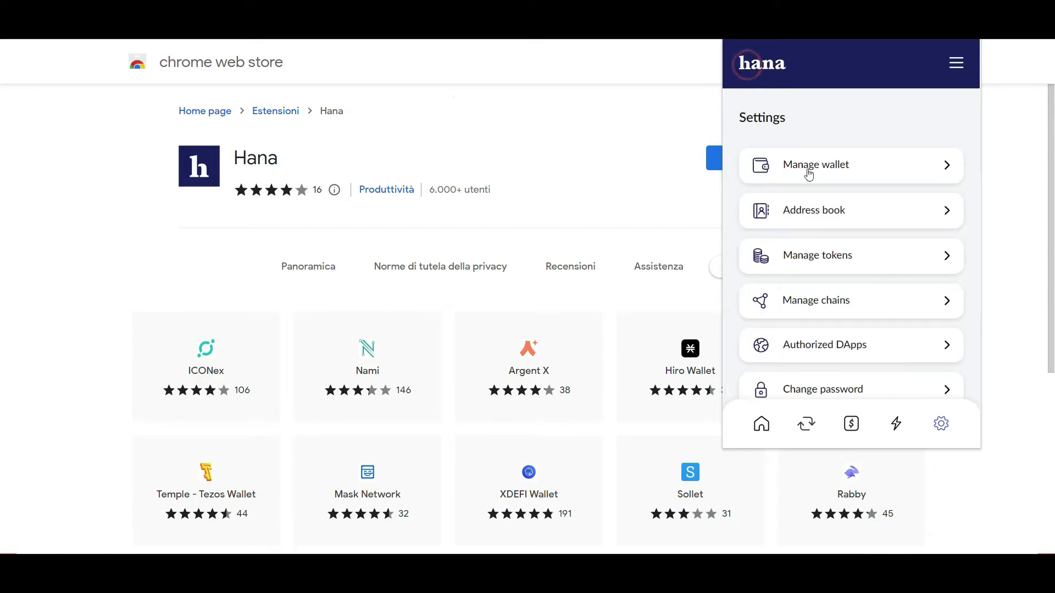
Step: View the Manage tokens list and the address book, returning to the settings
left_click(839, 257)
scroll(853, 236, "down", 7)
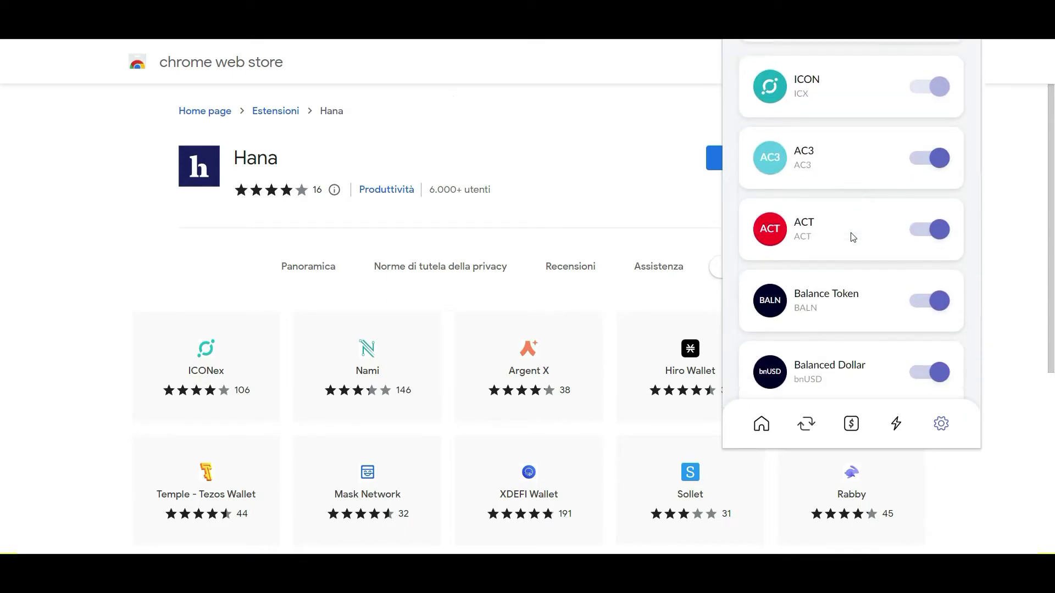
scroll(853, 236, "up", 7)
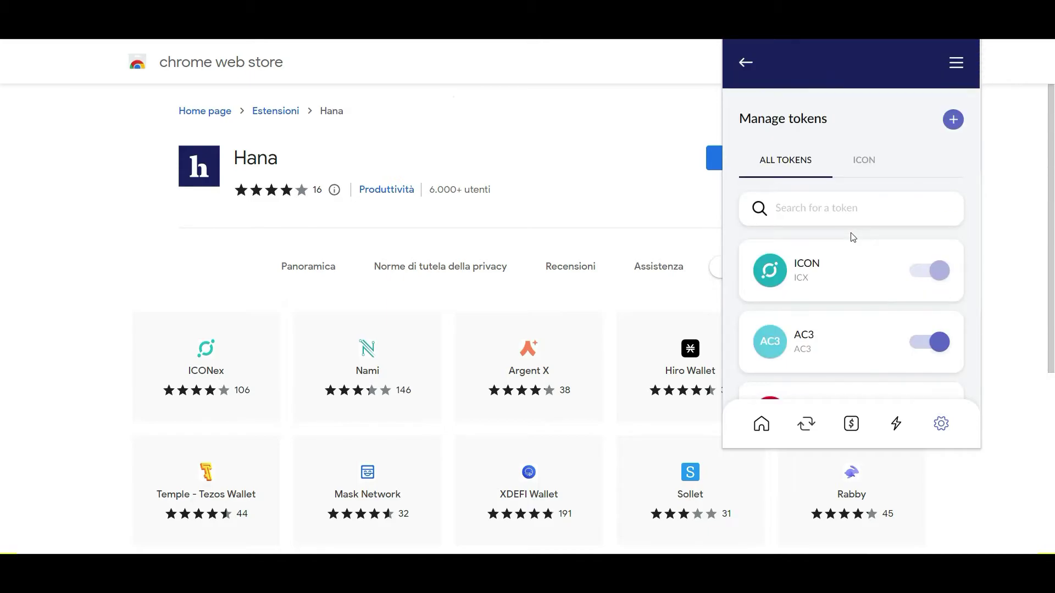
left_click(747, 63)
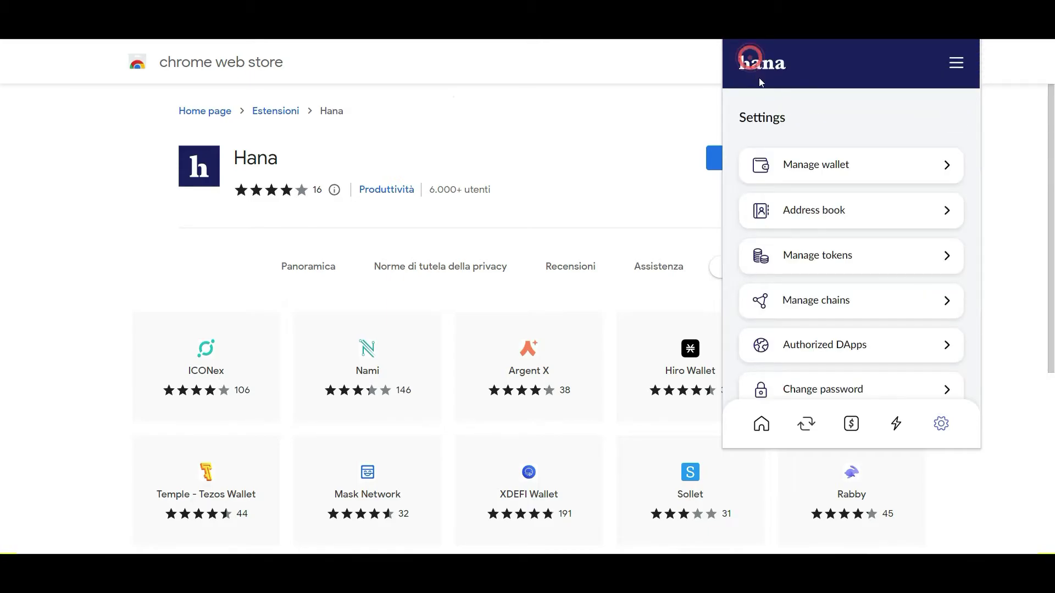
left_click(839, 226)
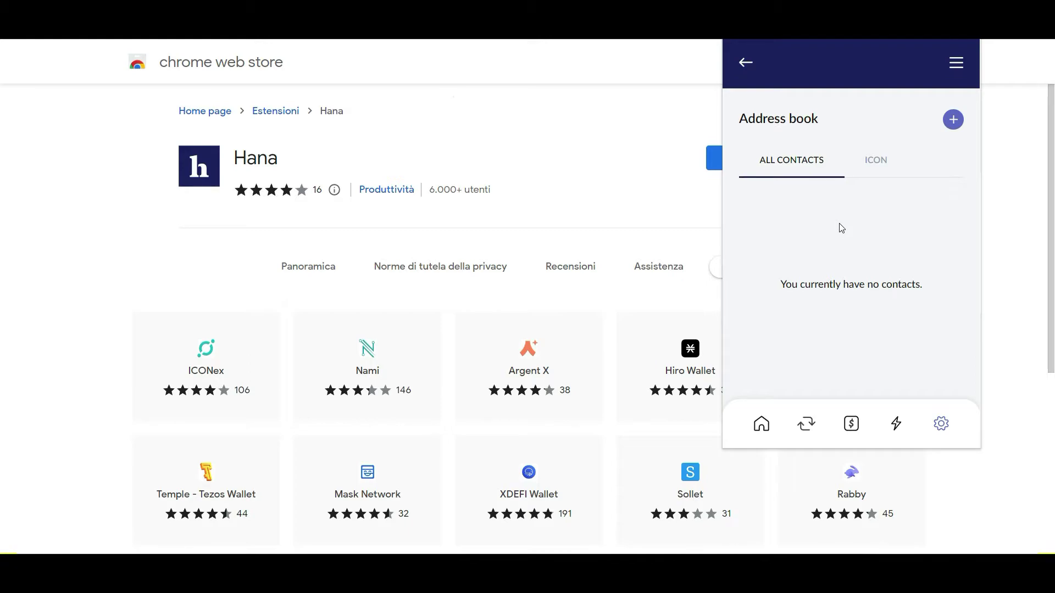
left_click(746, 62)
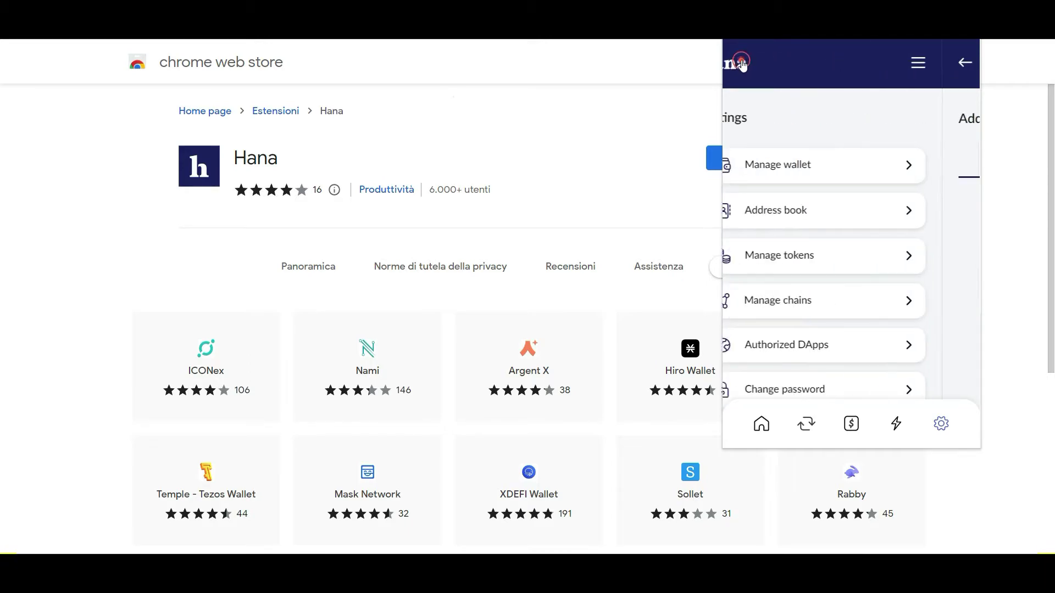
Step: View the rename, backup and hide options for Wallet 1, returning to the settings
left_click(808, 163)
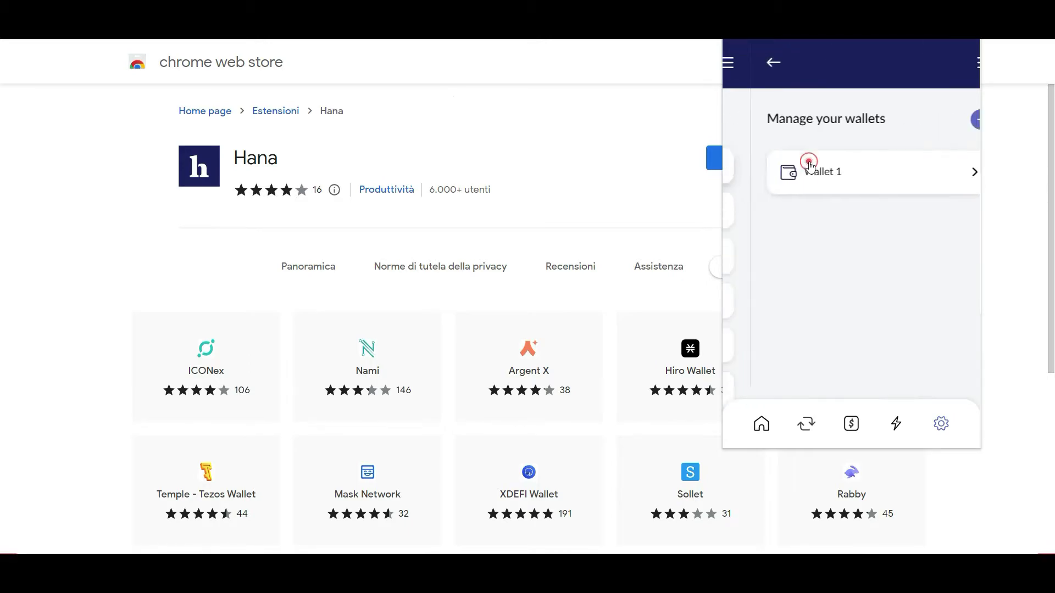
left_click(835, 187)
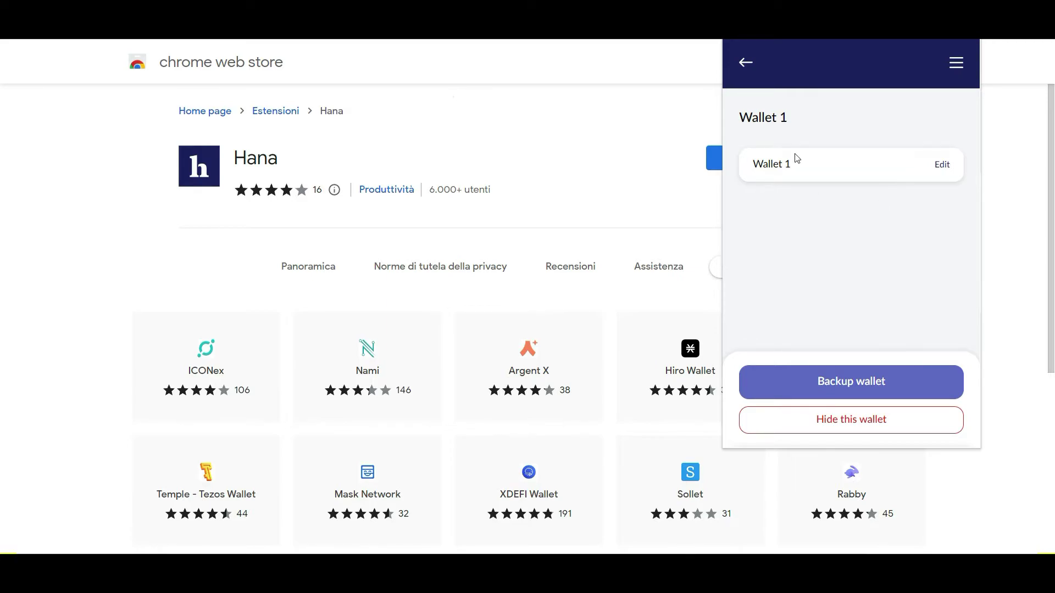
left_click(741, 66)
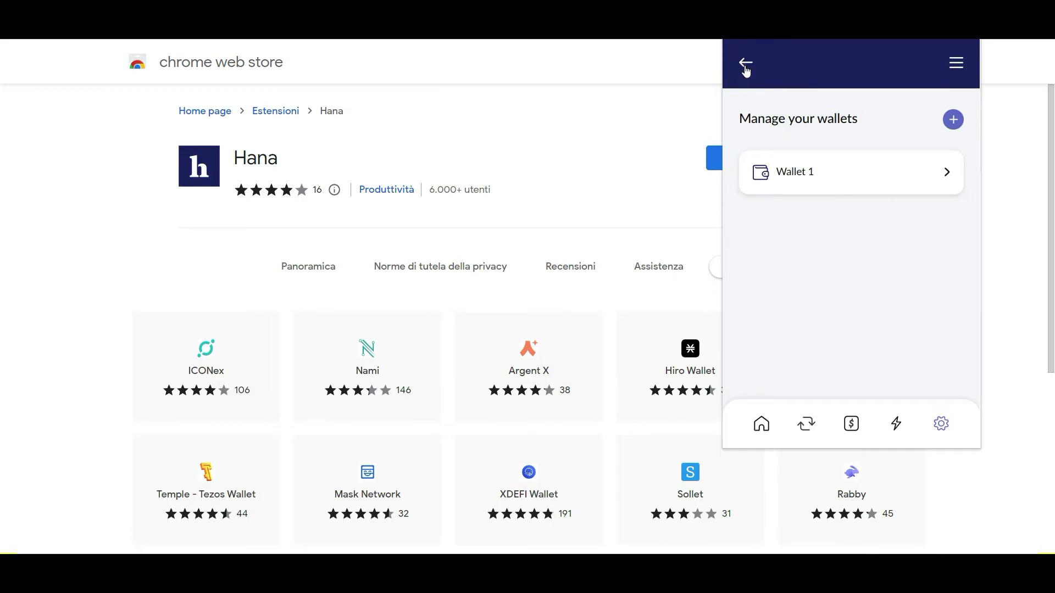
left_click(743, 64)
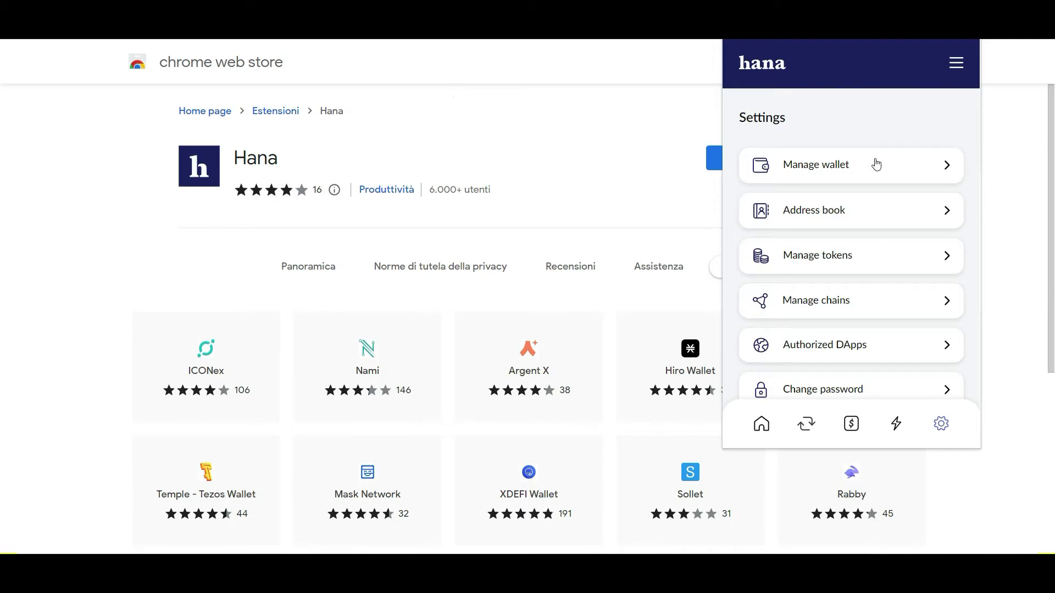
Step: Open the connected chains settings and examine which chains can be enabled besides ICON
left_click(879, 296)
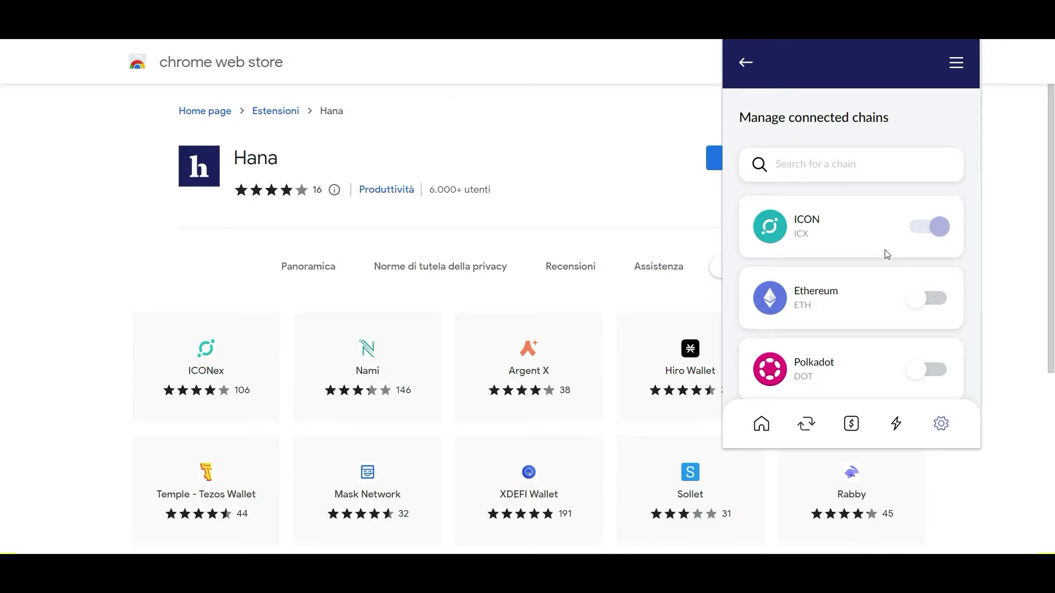
scroll(886, 252, "down", 1)
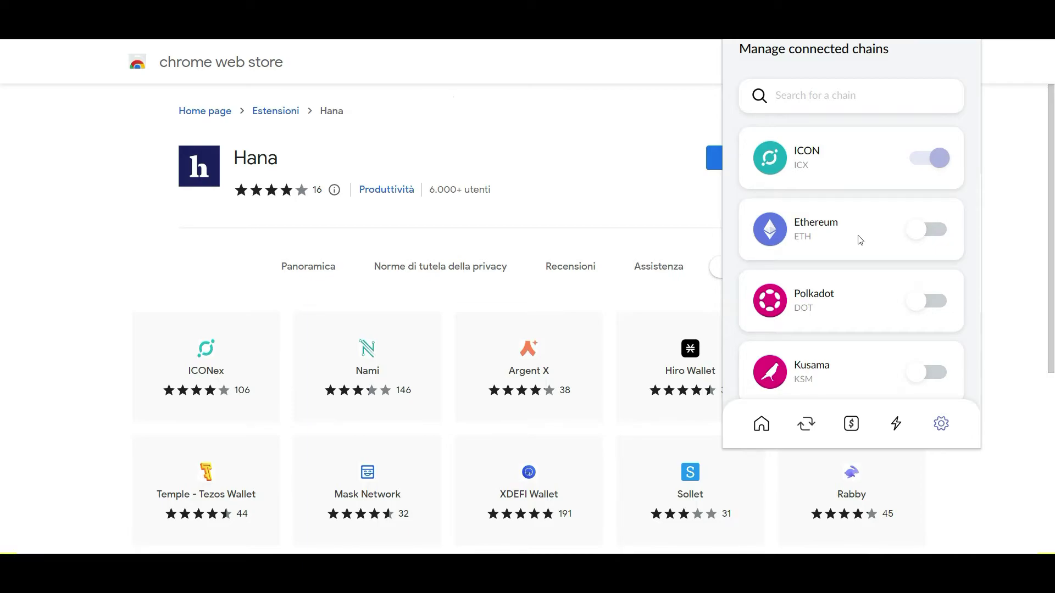
scroll(860, 296, "down", 1)
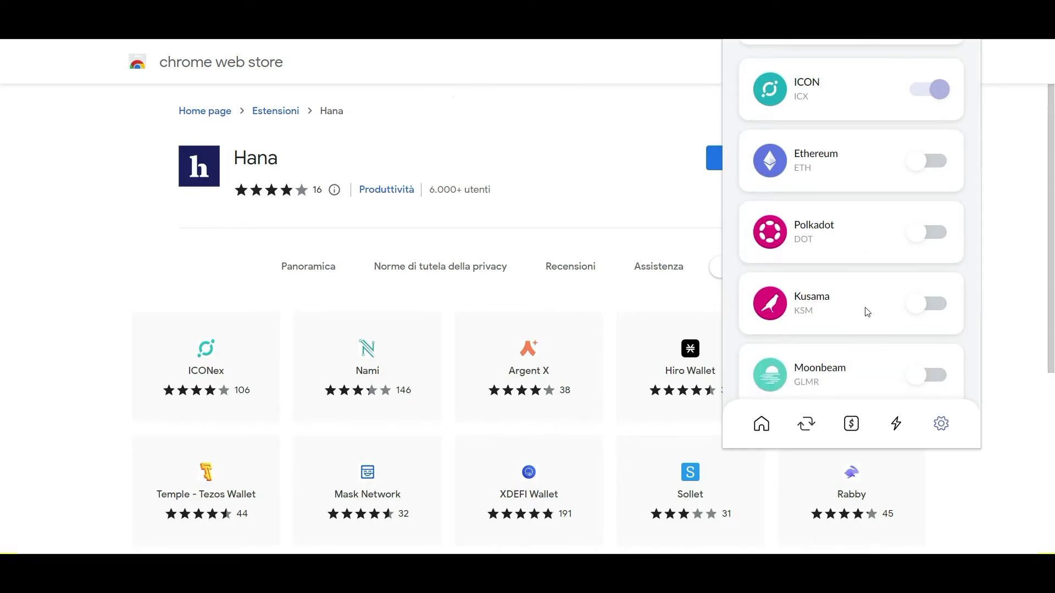
scroll(860, 310, "down", 1)
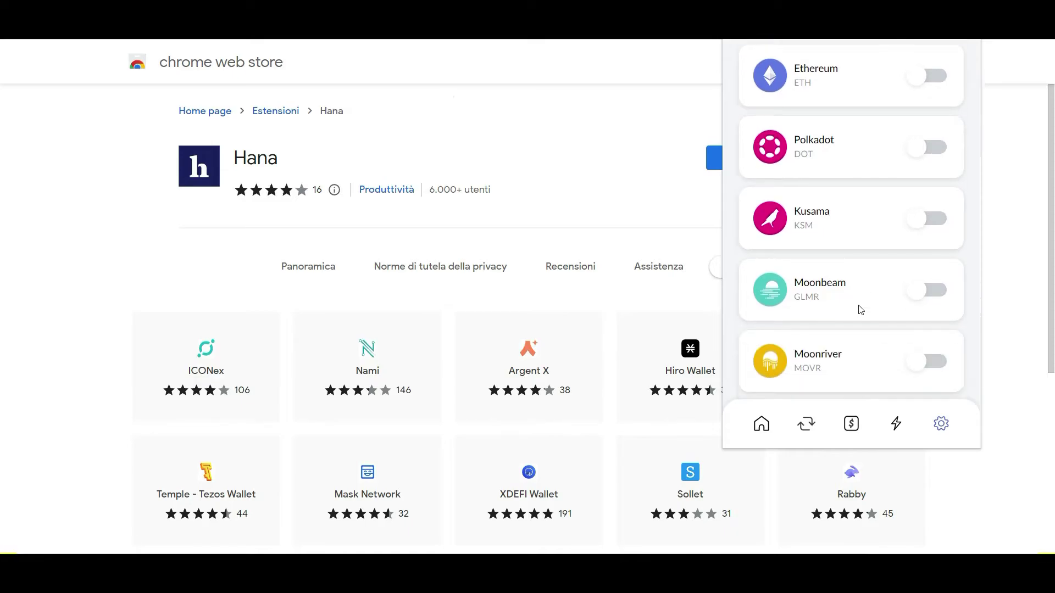
scroll(861, 310, "down", 2)
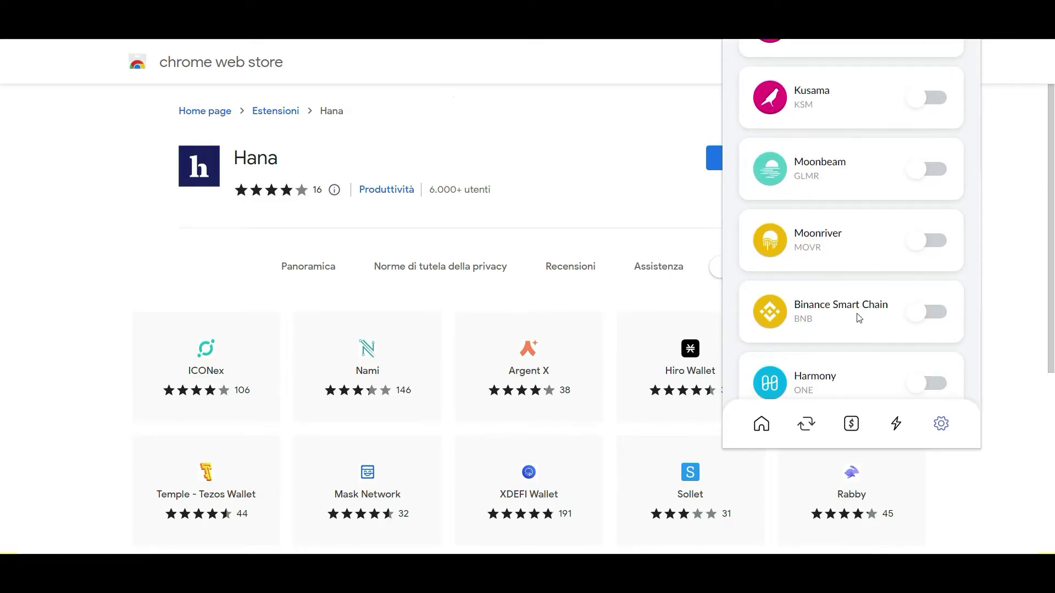
scroll(860, 316, "up", 5)
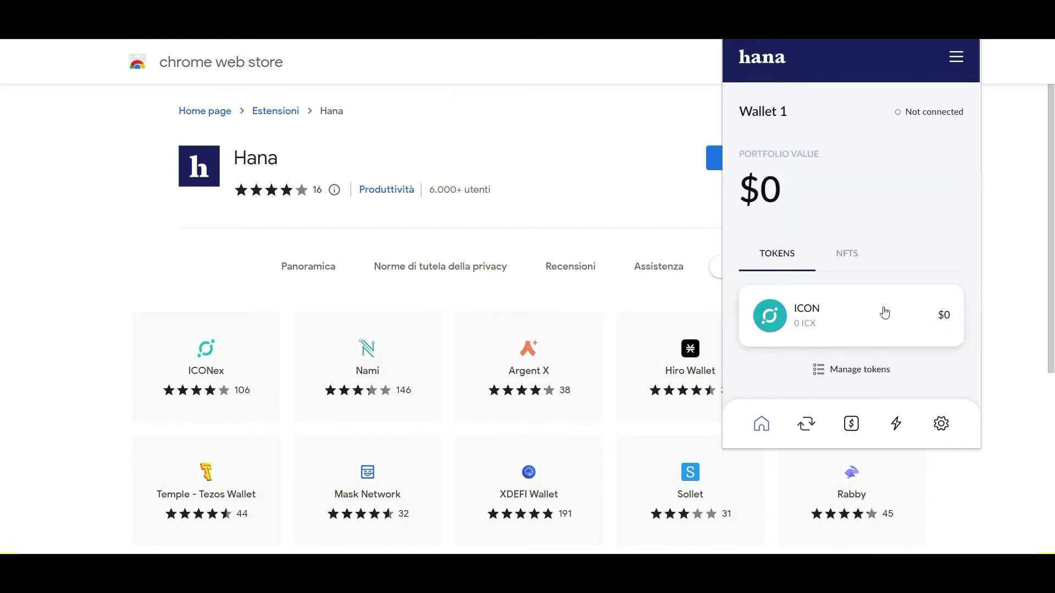
Step: Open the custom token form for ICON from the token management list, review its fields and leave without adding anything
left_click(869, 372)
left_click(953, 119)
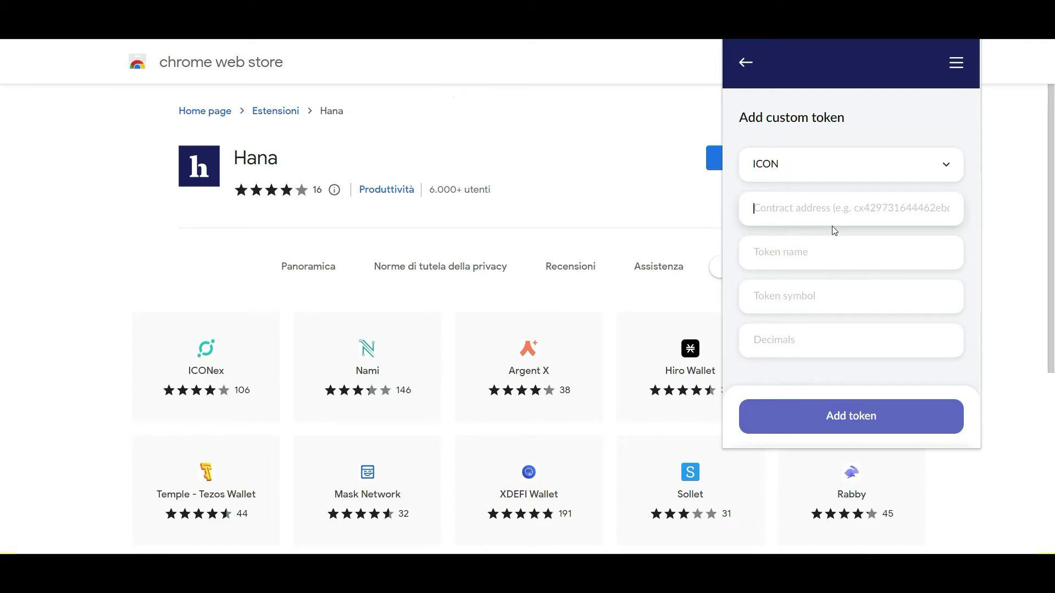
left_click(611, 144)
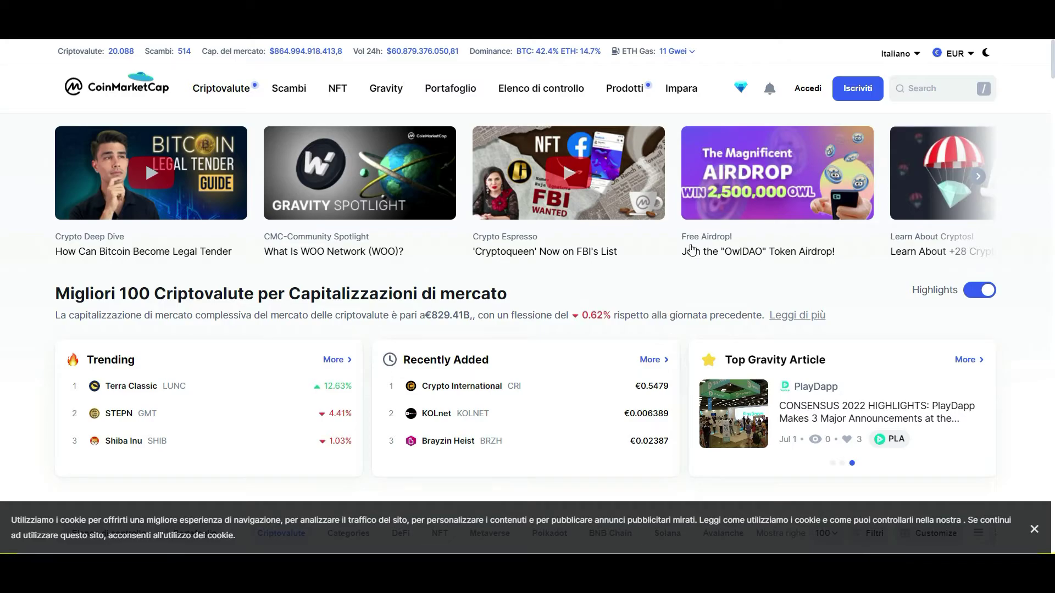
Step: Switch to CoinMarketCap, browse the cryptocurrency ranking and open the BNB coin page
scroll(693, 249, "down", 5)
scroll(693, 249, "down", 7)
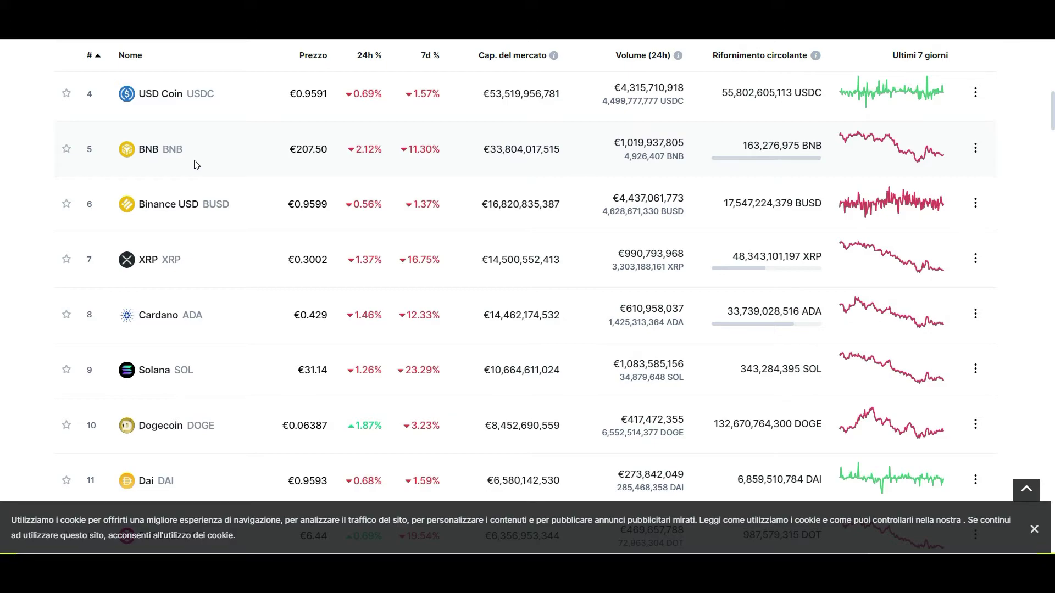
scroll(196, 165, "up", 3)
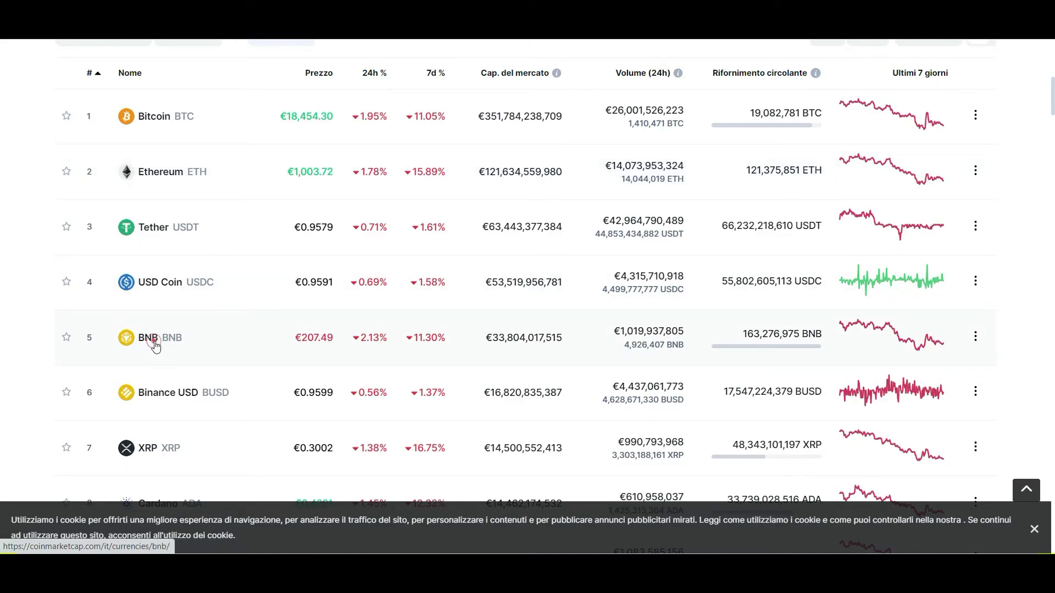
left_click_drag(155, 345, 167, 344)
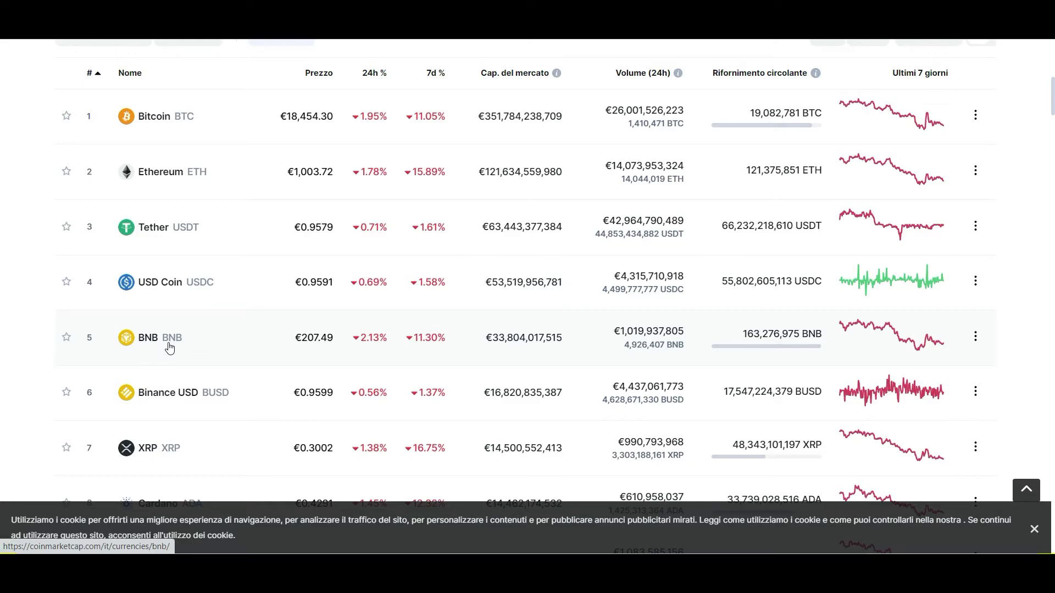
left_click(169, 348)
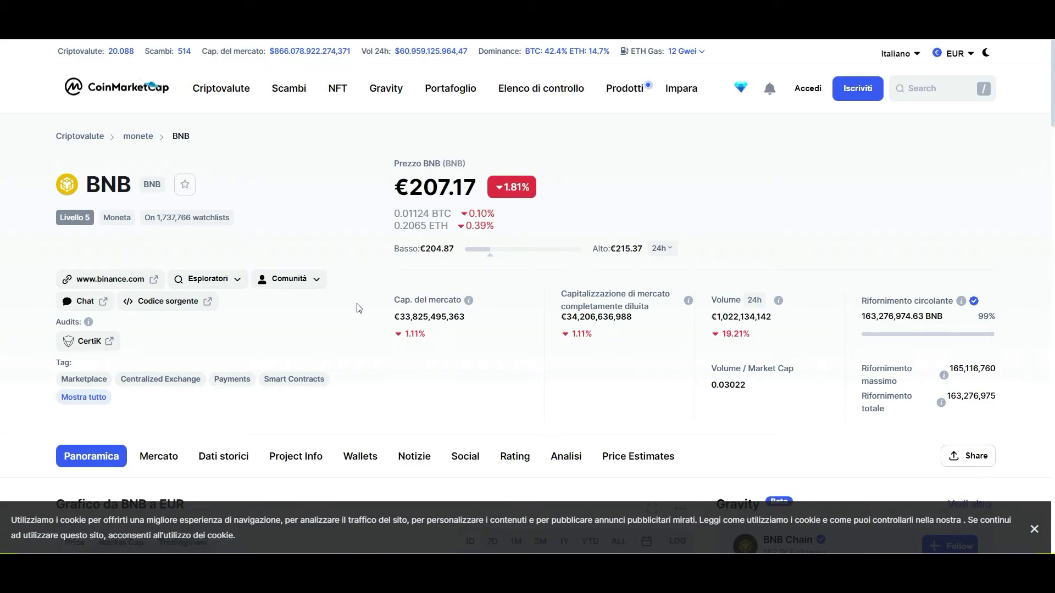
Step: Open the bscscan.com explorer link for BNB and examine the token's contract address and decimals
scroll(357, 302, "down", 1)
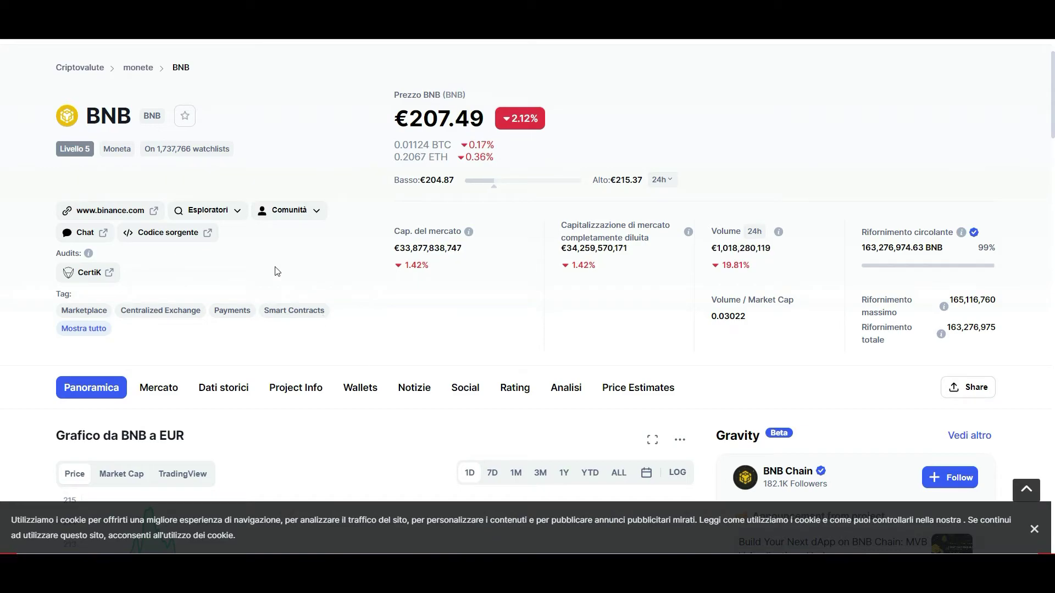
mouse_move(241, 222)
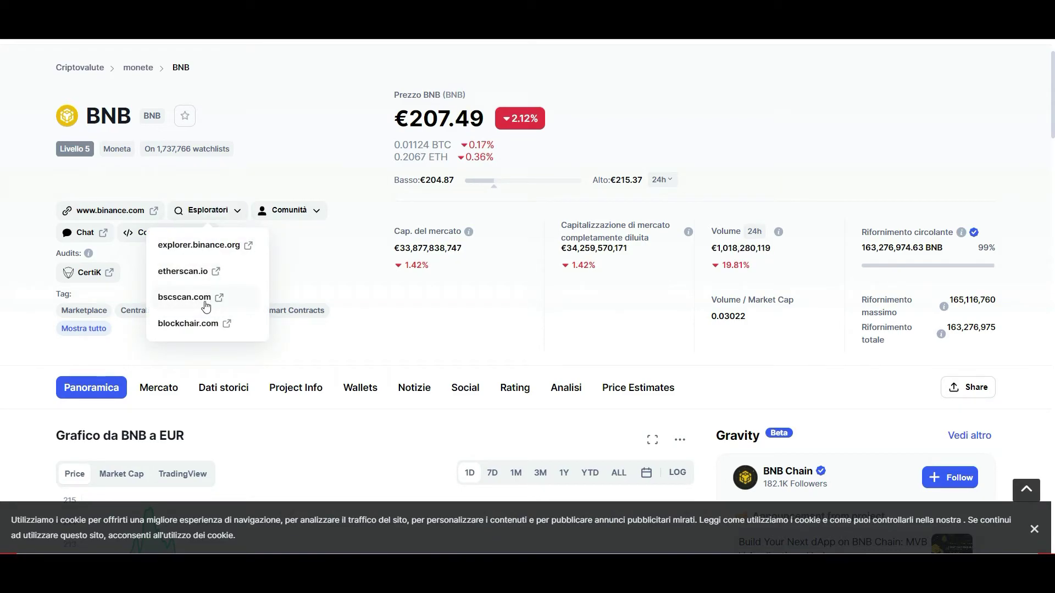
left_click(185, 297)
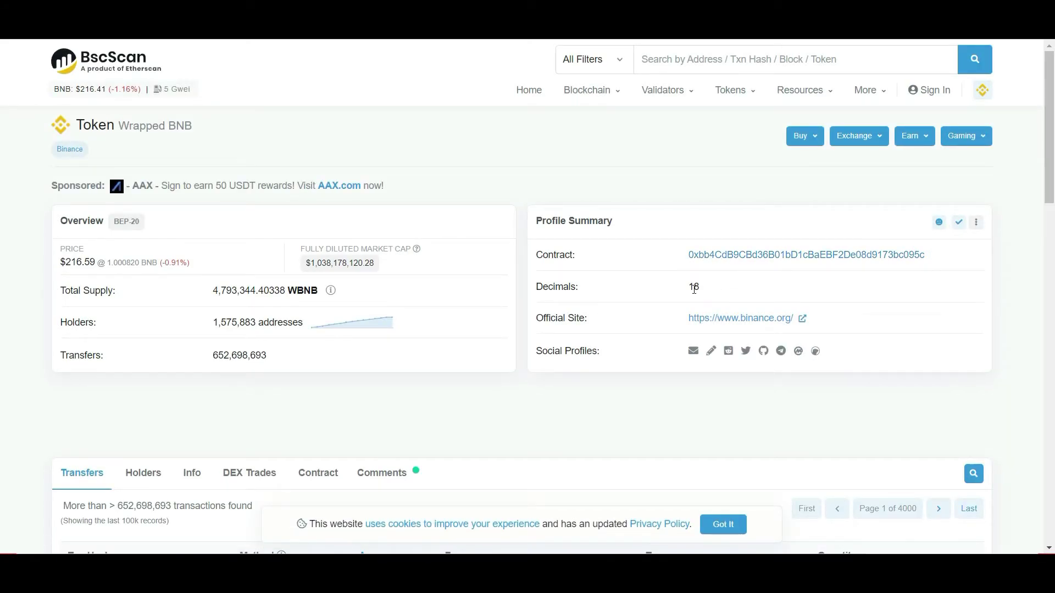
scroll(706, 298, "down", 1)
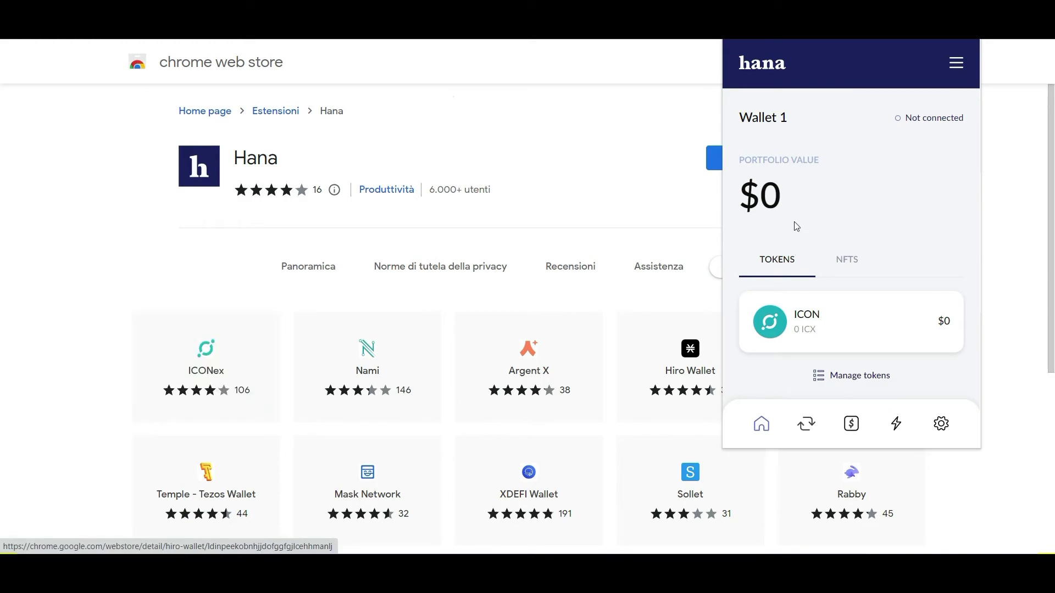
Step: Return to the Hana wallet and authorize chrome.google.com to connect to Wallet 1
left_click(930, 124)
left_click(760, 306)
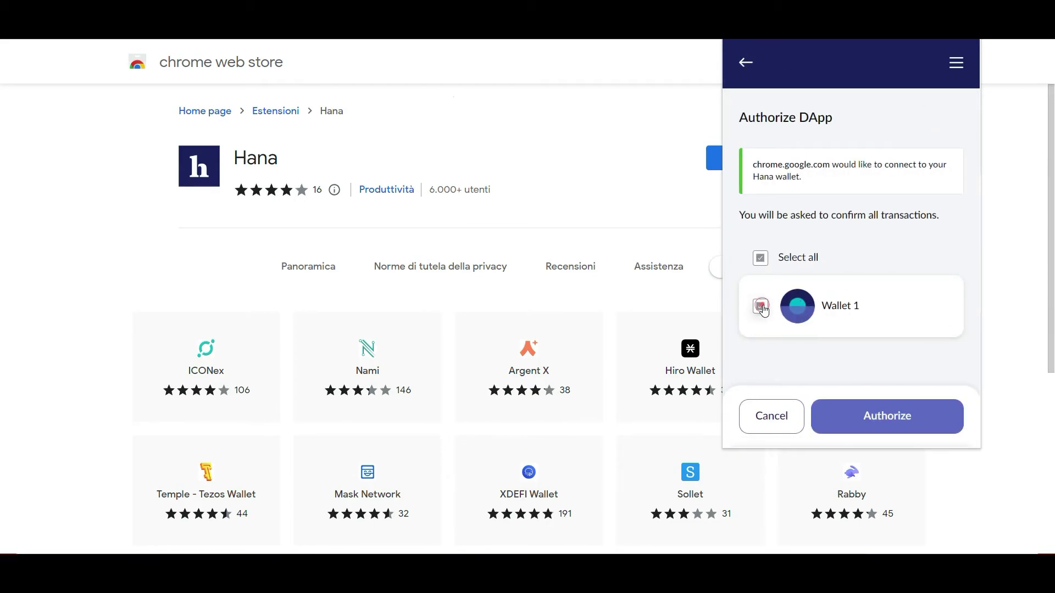
left_click(905, 418)
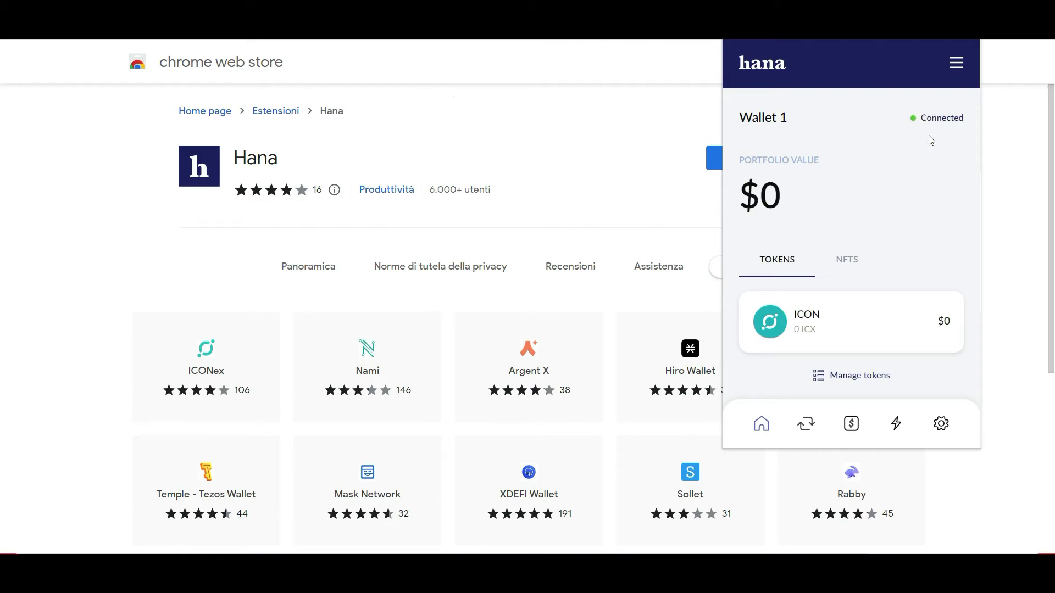
Step: Open ICON from the wallet's tokens to reach the list of P-Reps for voting
left_click(871, 336)
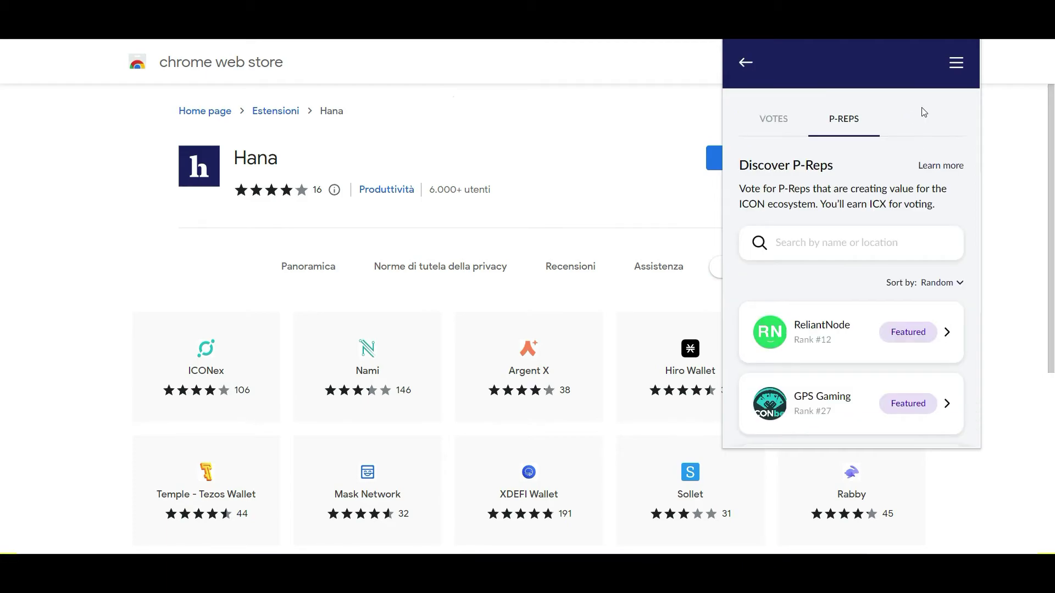